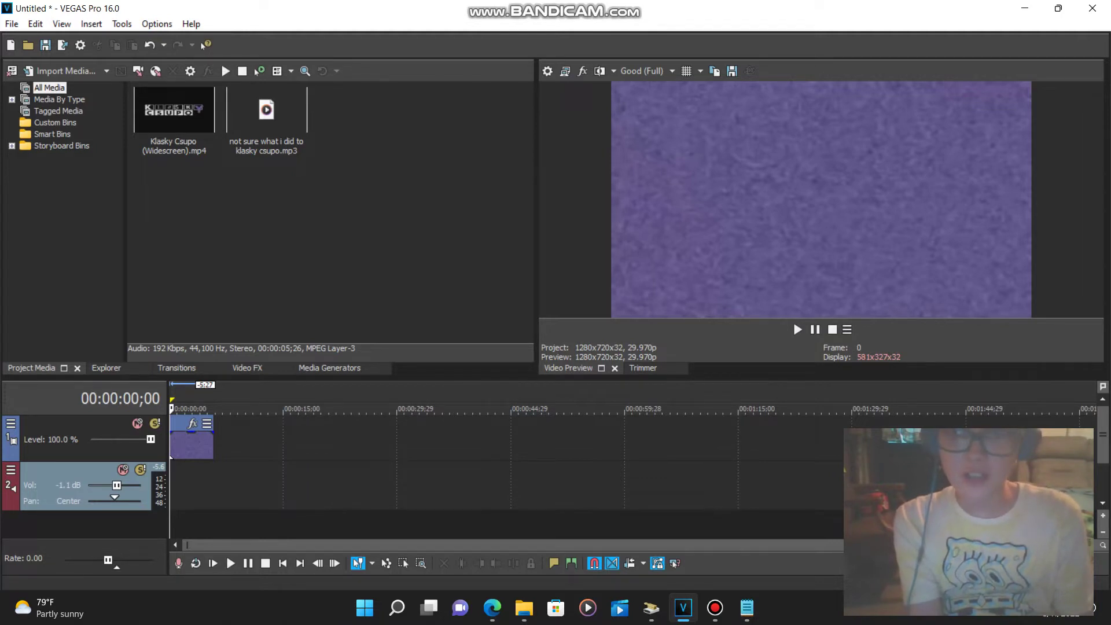
# Switch to the Edge browser and search the open YouTube channel's videos for "klasky csupo".
pyautogui.click(492, 607)
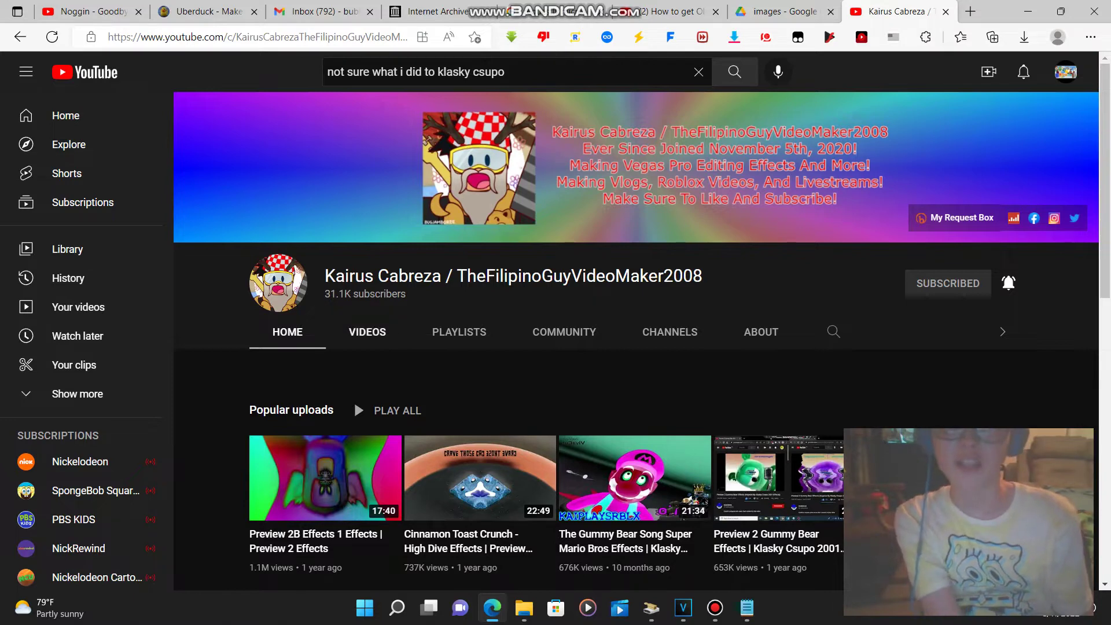
pyautogui.click(368, 331)
pyautogui.scroll(-2, 636, 347)
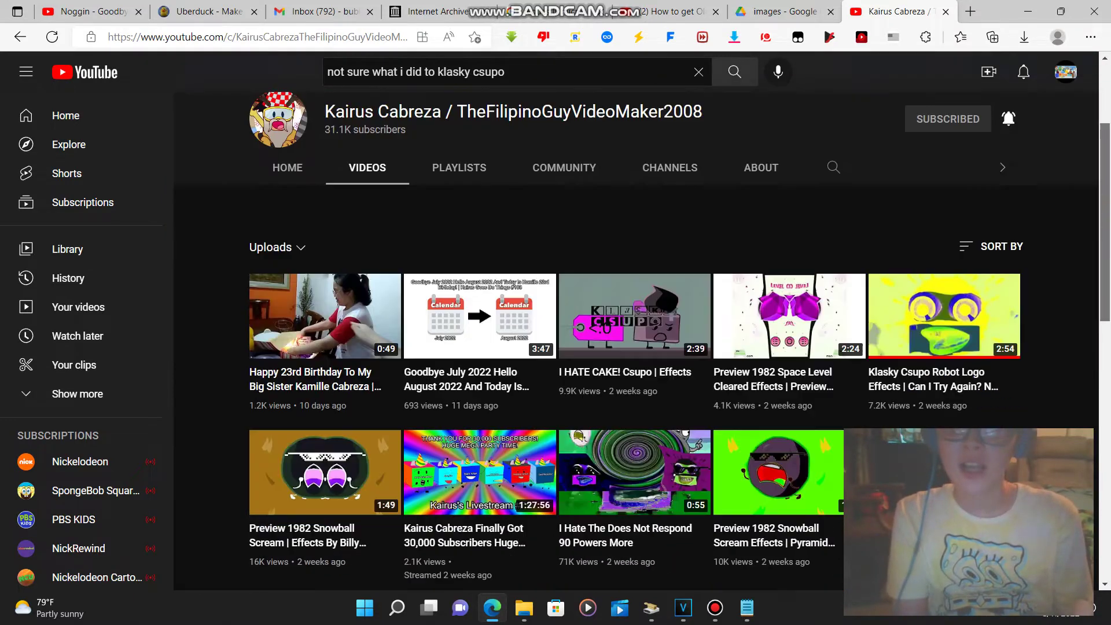
pyautogui.click(833, 230)
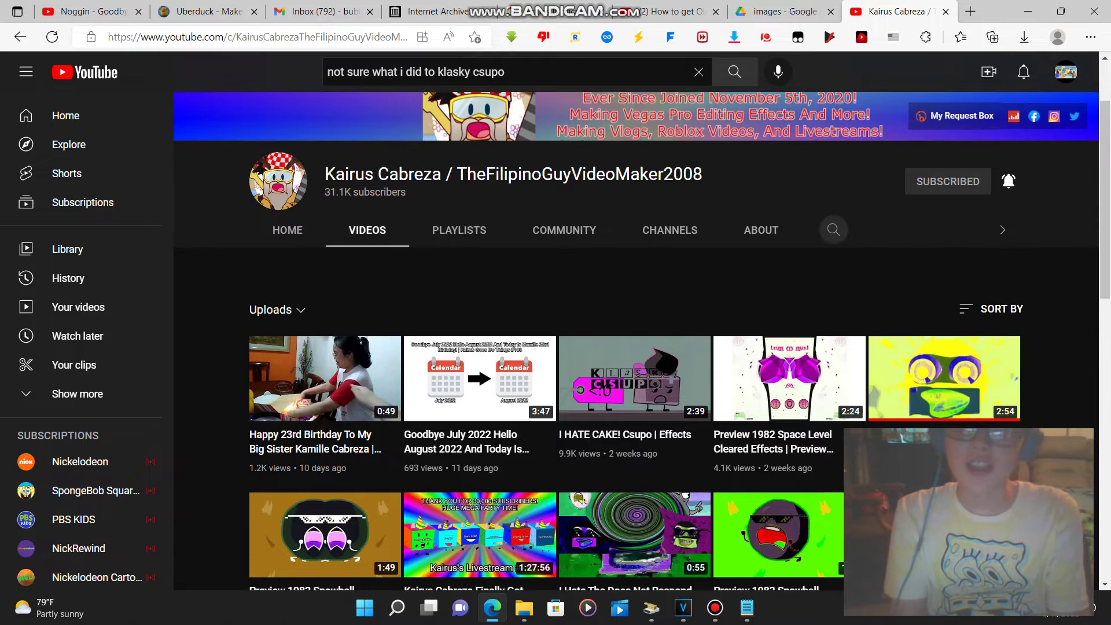
pyautogui.write('kl')
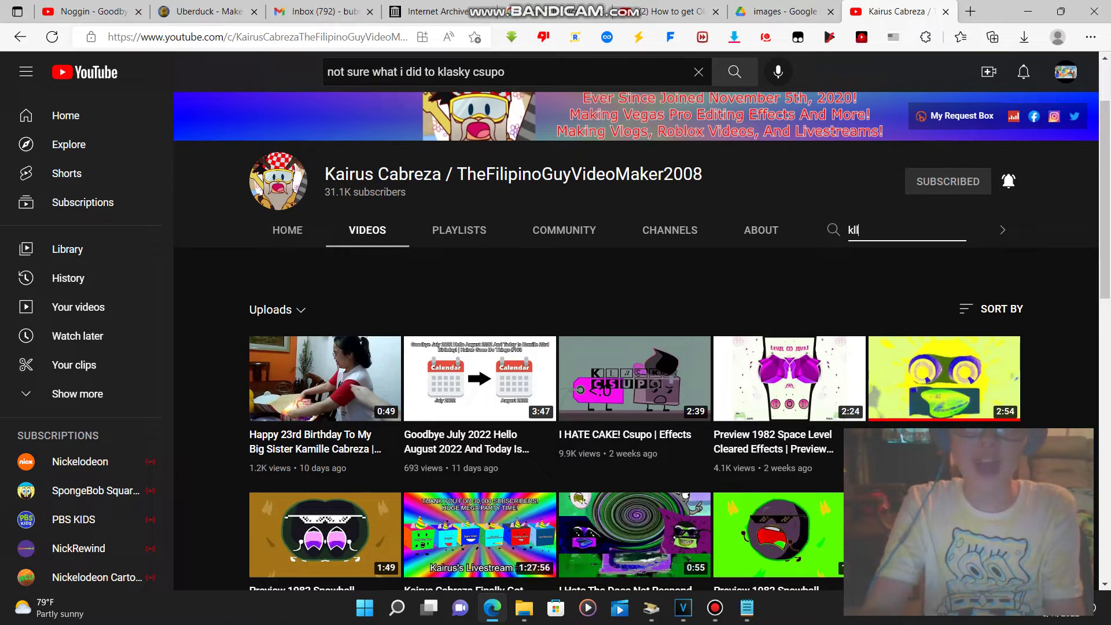
pyautogui.write('asky csupo')
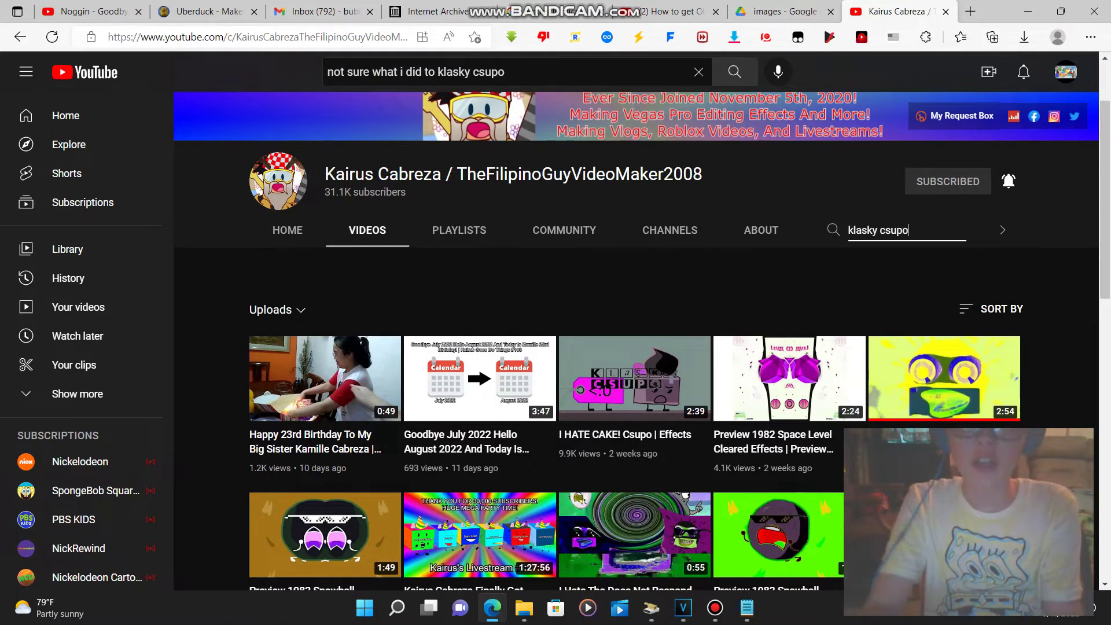
pyautogui.press('Return')
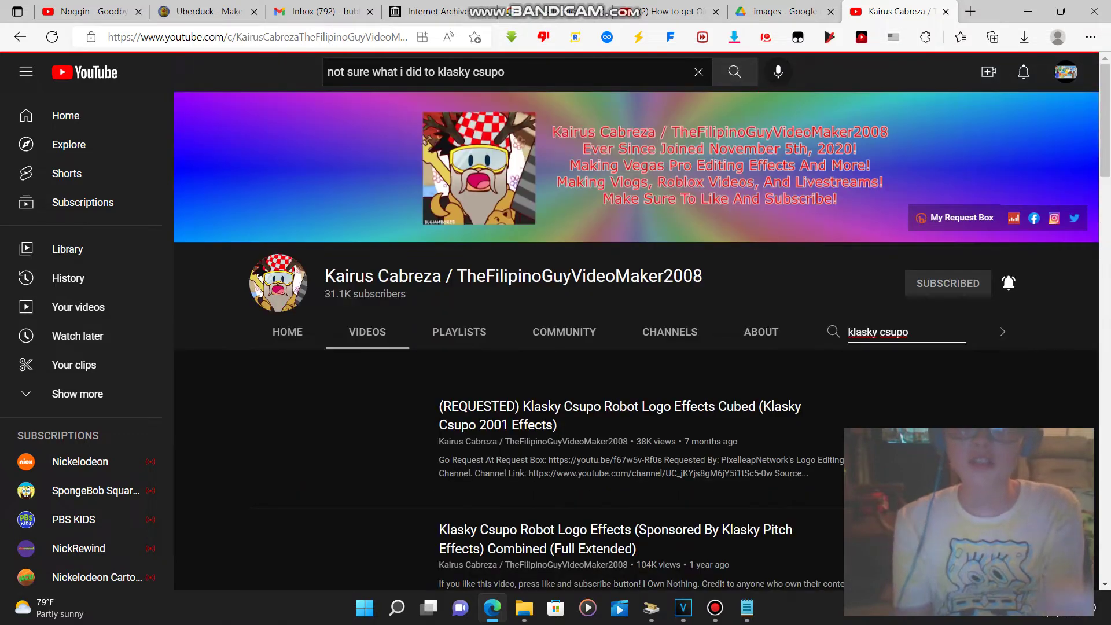
# Open "Klasky Csupo Robot Logo Effects (Sponsored By Klasky Csupo 2001 Effects)" and watch the segment from about 1:01 to 1:08.
pyautogui.scroll(-7, 338, 347)
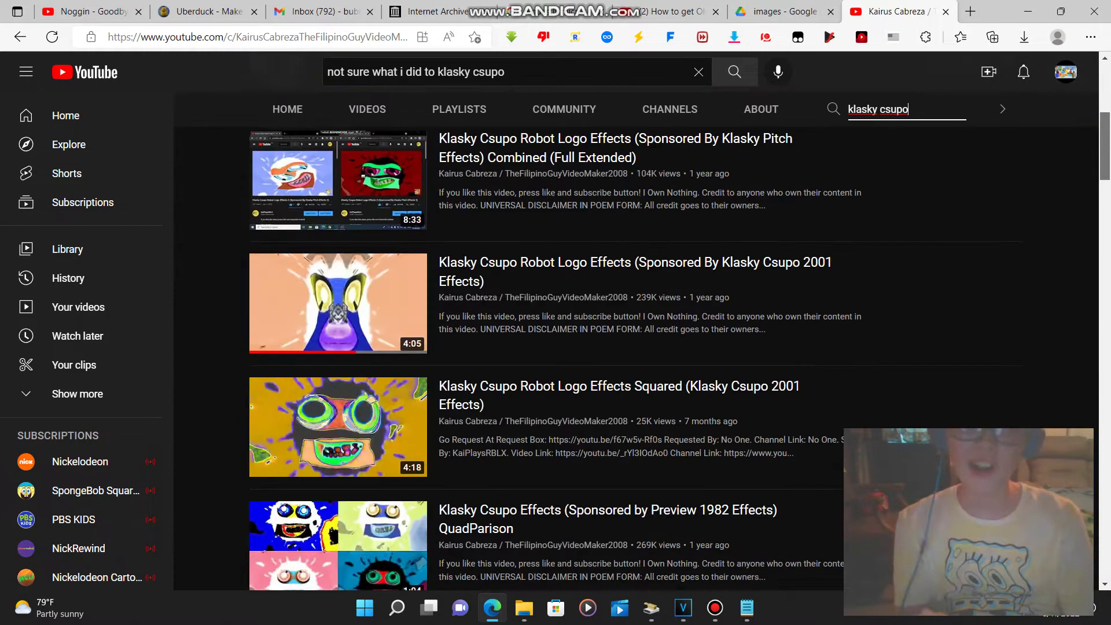
pyautogui.click(338, 219)
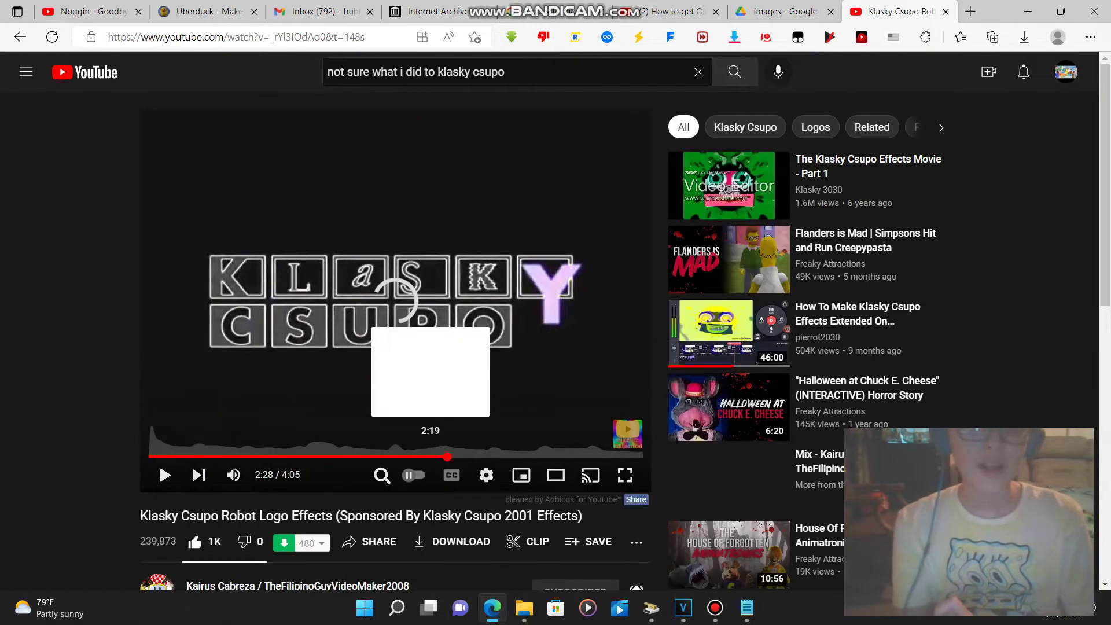
pyautogui.moveTo(429, 457); pyautogui.dragTo(271, 456)
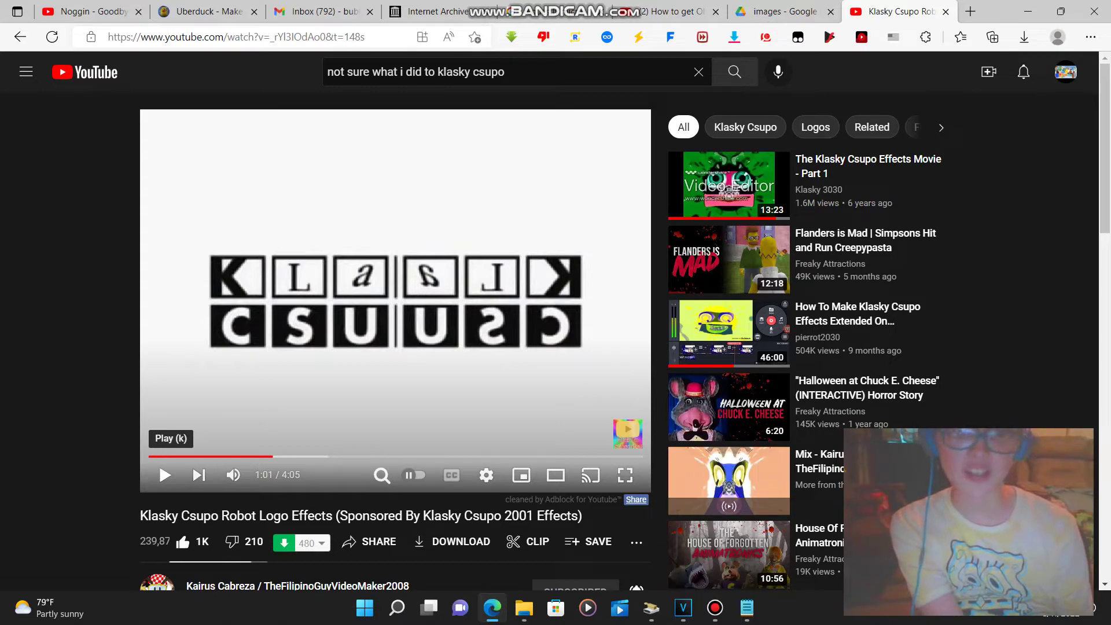
pyautogui.click(165, 475)
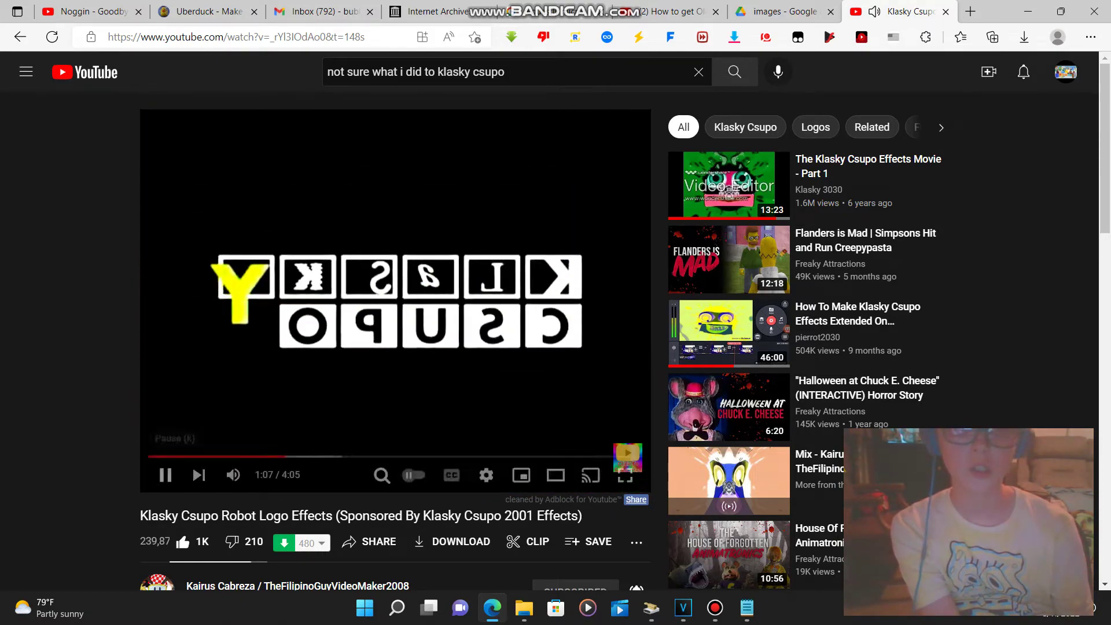
pyautogui.click(165, 475)
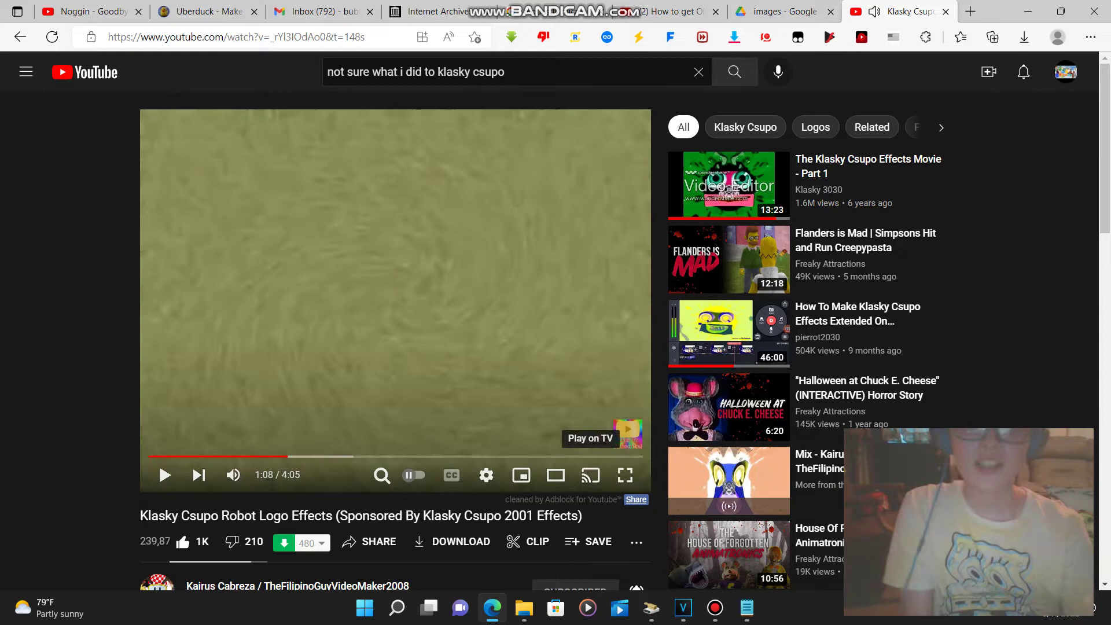
# Switch back to VEGAS Pro and flip the Klasky Csupo clip horizontally in its Event Pan/Crop settings.
pyautogui.click(683, 608)
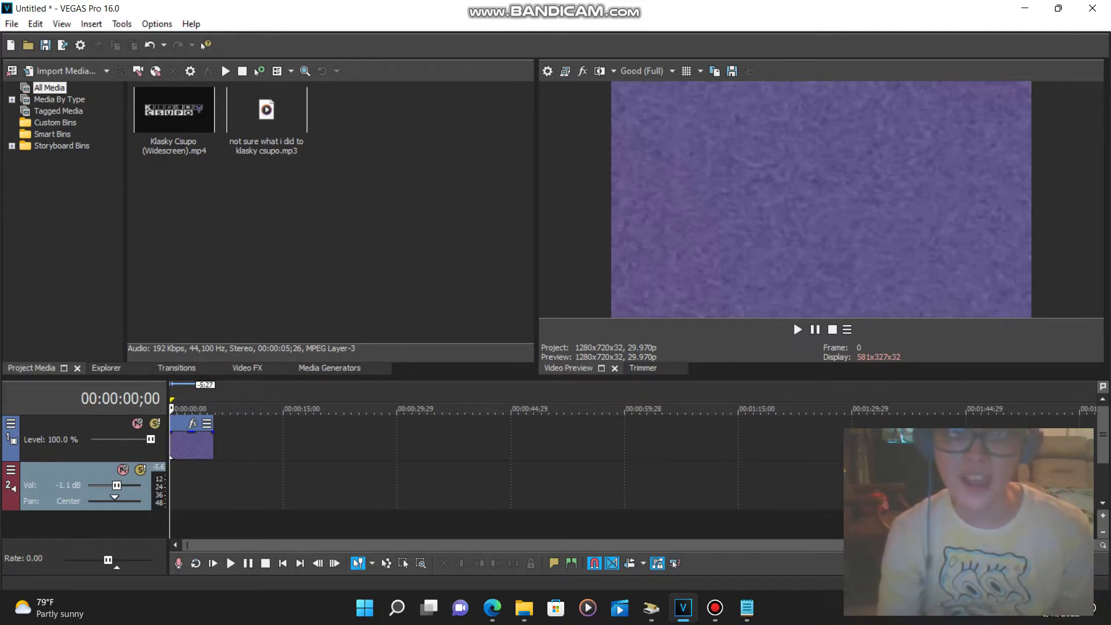
pyautogui.click(193, 423)
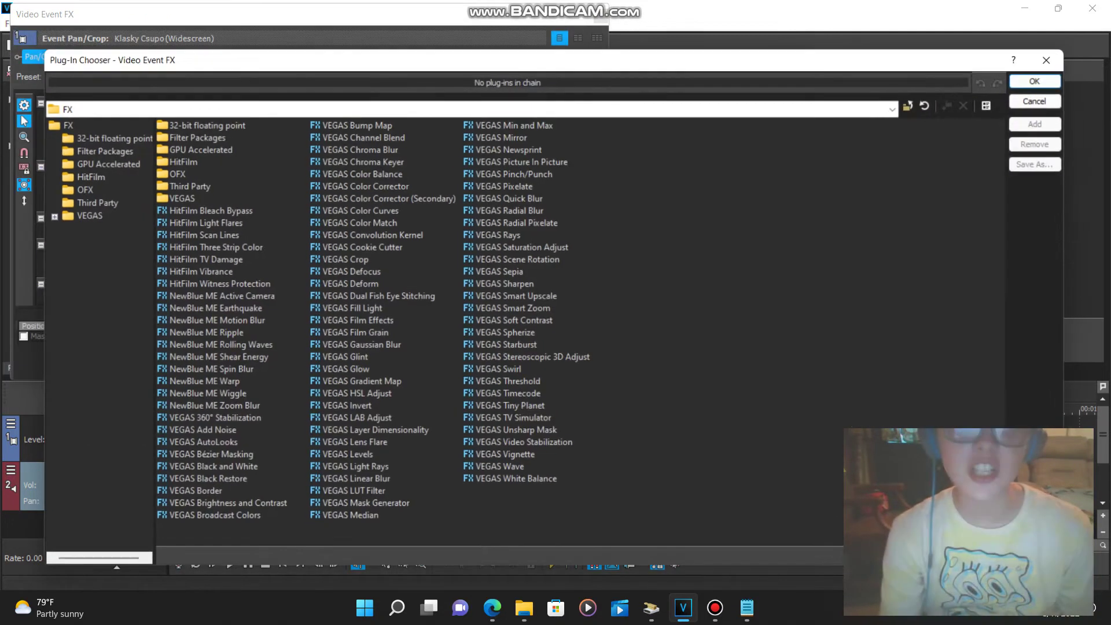
pyautogui.click(1053, 57)
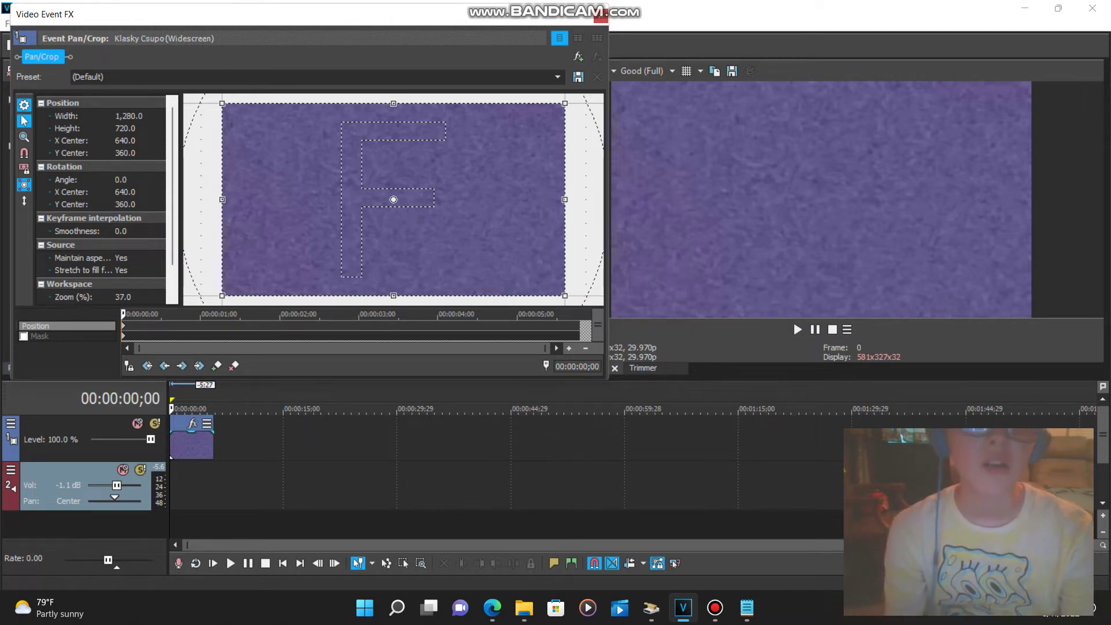
pyautogui.rightClick(273, 163)
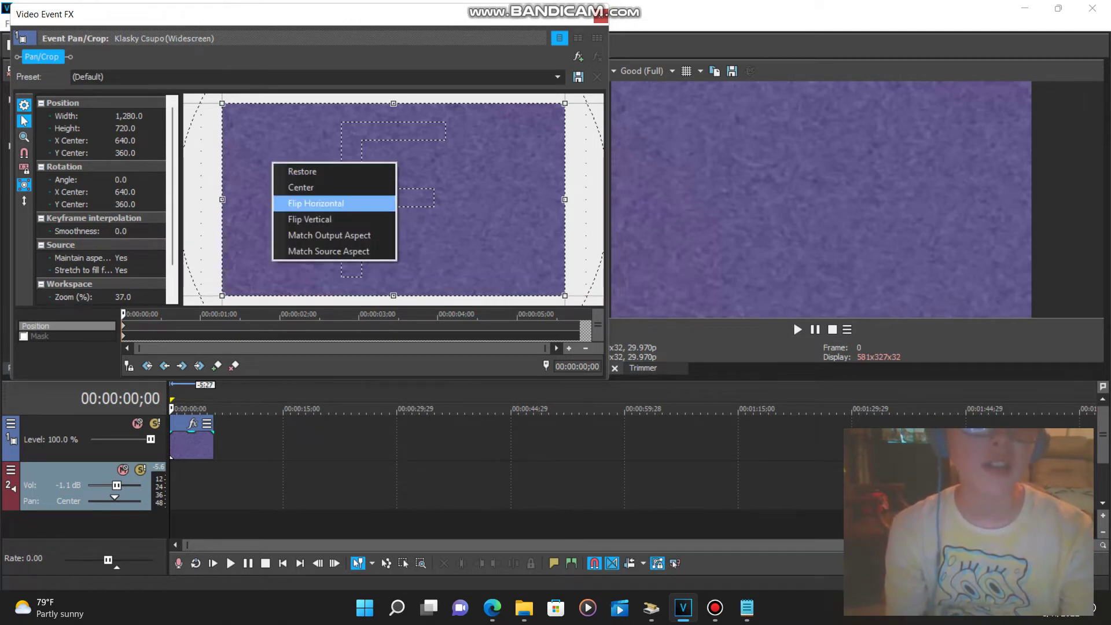
pyautogui.click(316, 203)
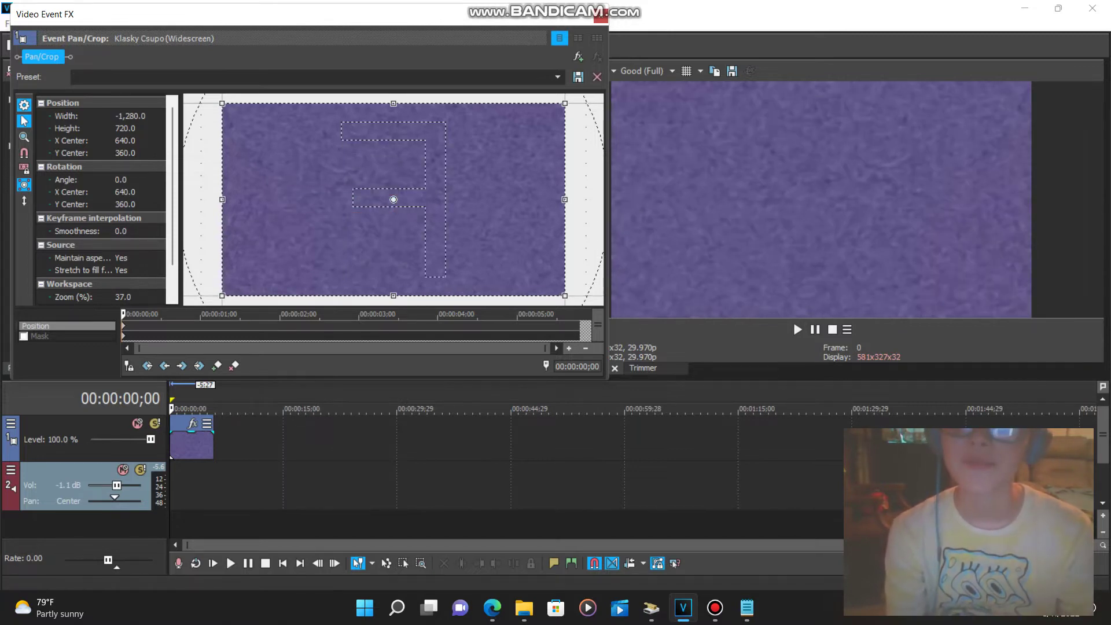
# Narrow the Video Event FX window and add the VEGAS Color Corrector (Secondary) effect to the clip.
pyautogui.moveTo(610, 187); pyautogui.dragTo(514, 187)
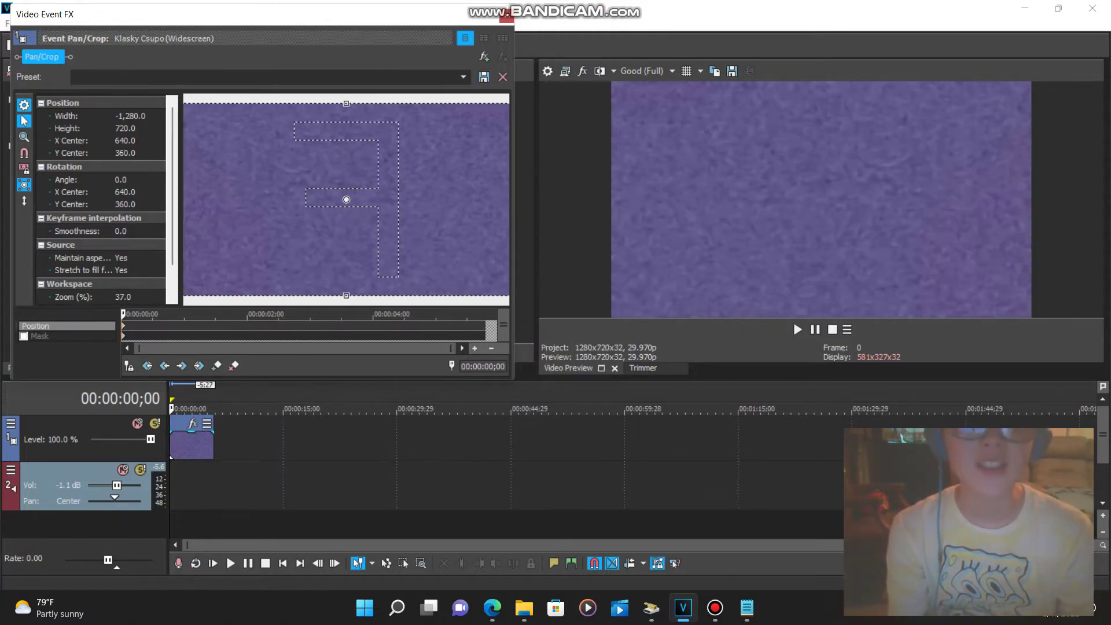
pyautogui.click(485, 56)
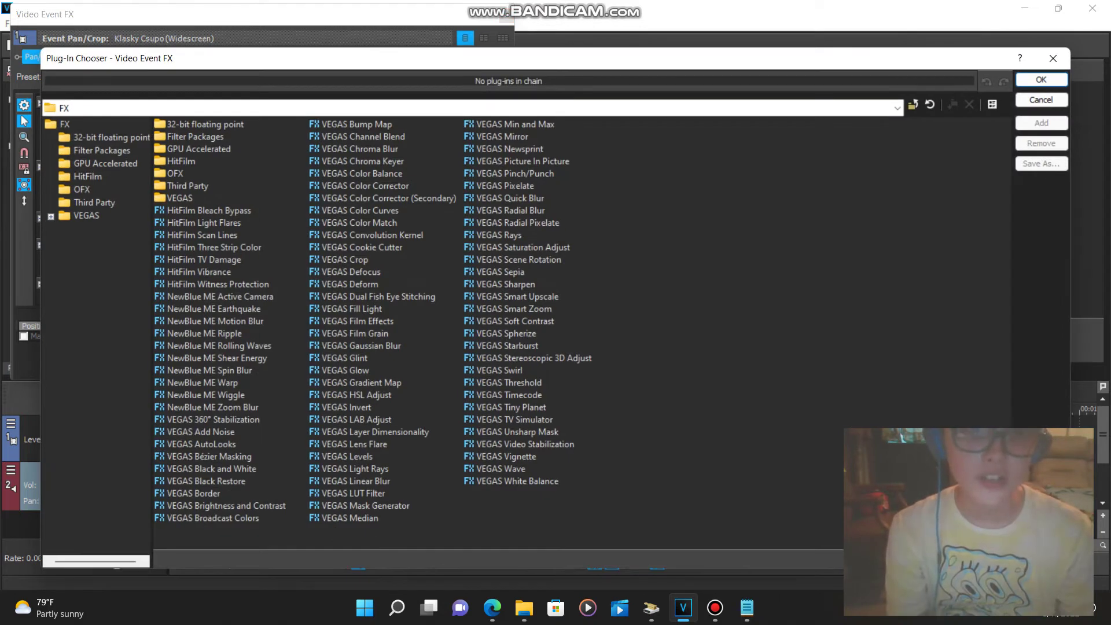
pyautogui.doubleClick(387, 198)
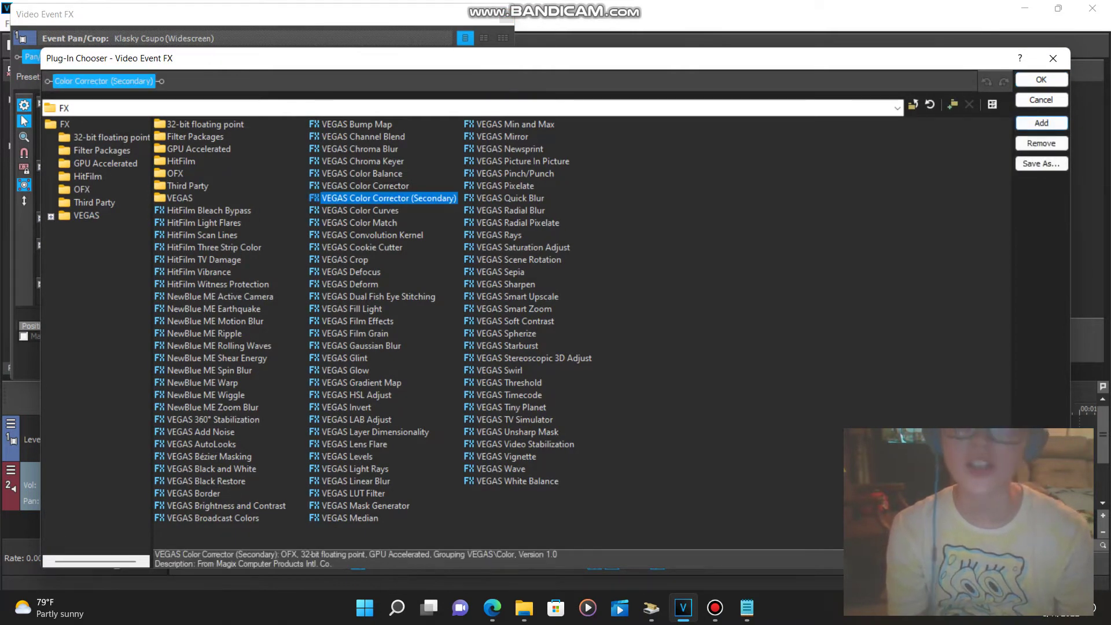
pyautogui.click(1041, 80)
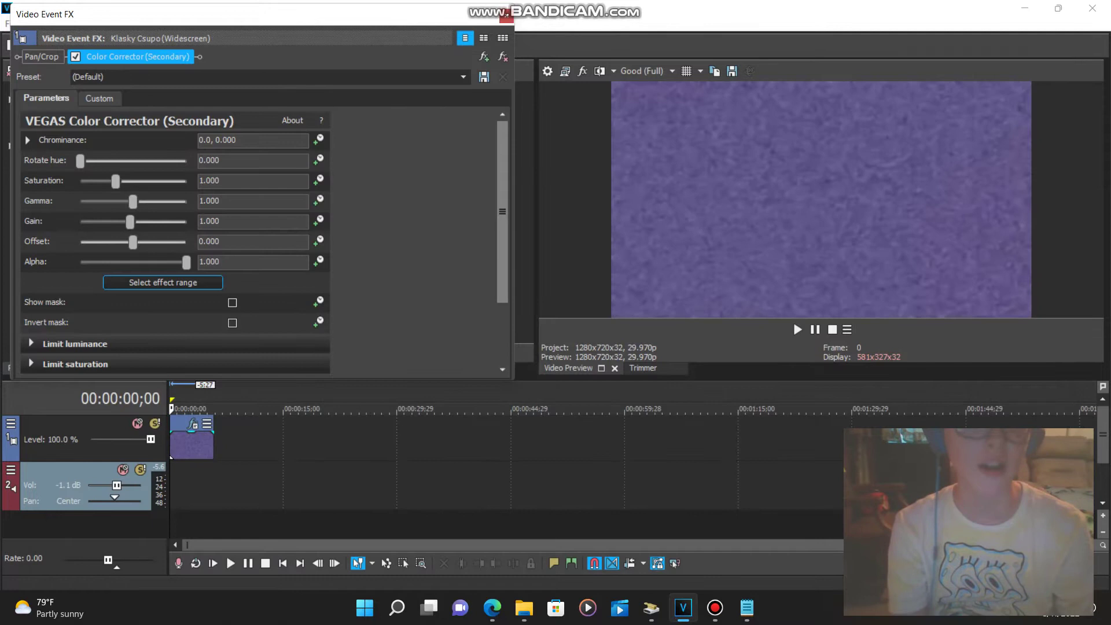
# Copy 178.76 from the Notepad notes and set it as the Color Corrector (Secondary) Rotate hue value.
pyautogui.click(747, 607)
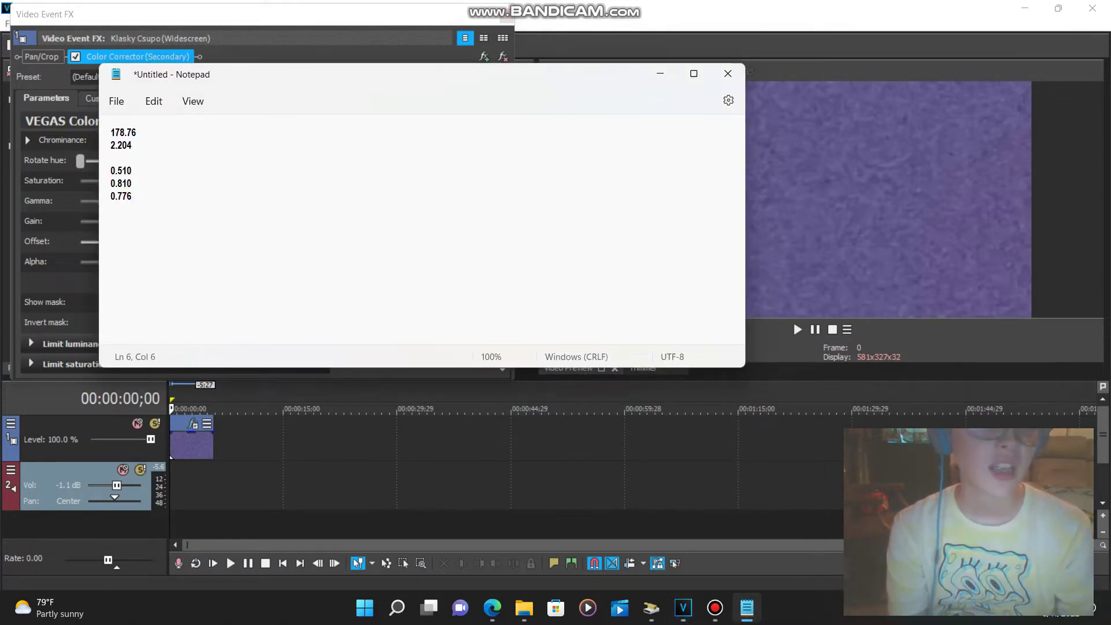
pyautogui.hotkey('shift', 'Home')
pyautogui.rightClick(114, 133)
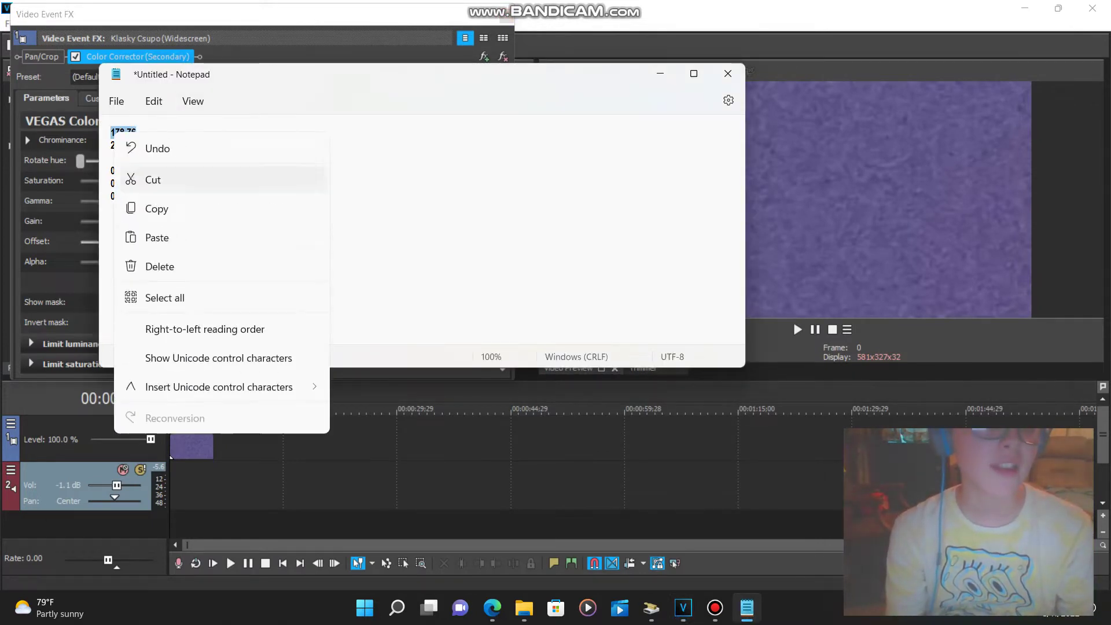
pyautogui.click(156, 208)
pyautogui.click(660, 74)
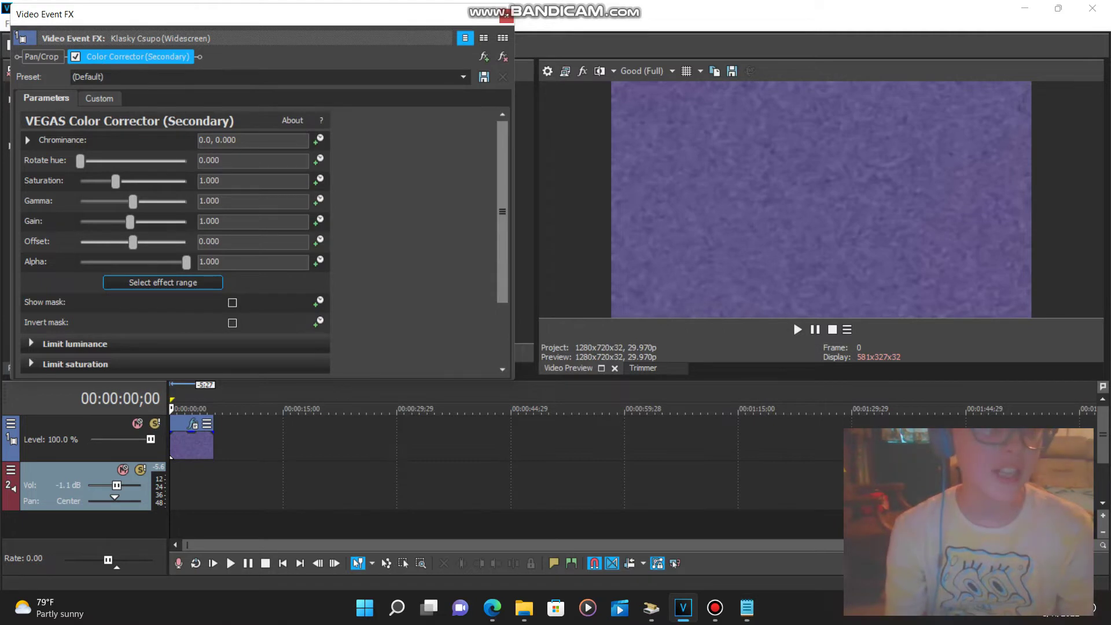
pyautogui.moveTo(221, 160); pyautogui.dragTo(200, 160)
pyautogui.rightClick(218, 162)
pyautogui.click(231, 222)
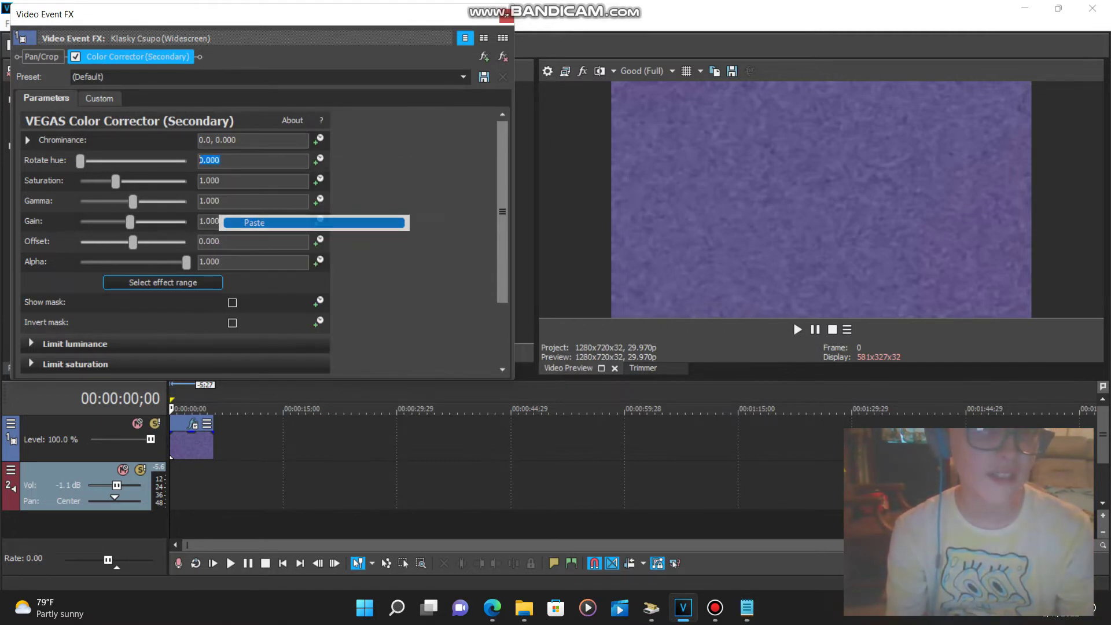
pyautogui.press('Tab')
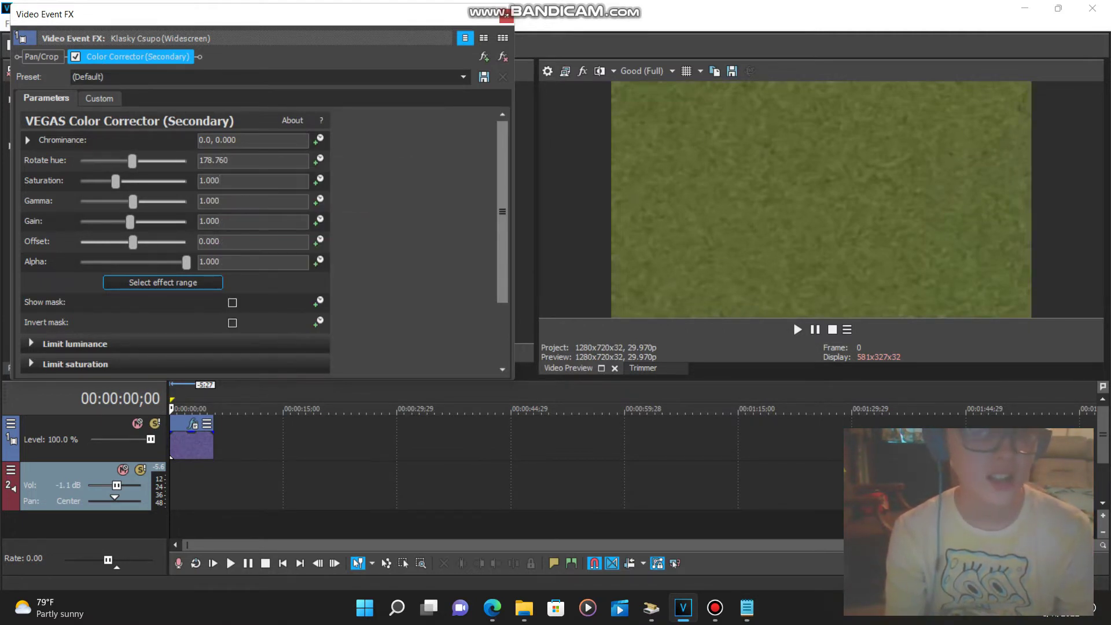
# Copy 2.204 from the Notepad notes and set it as the Color Corrector (Secondary) Saturation value.
pyautogui.click(747, 608)
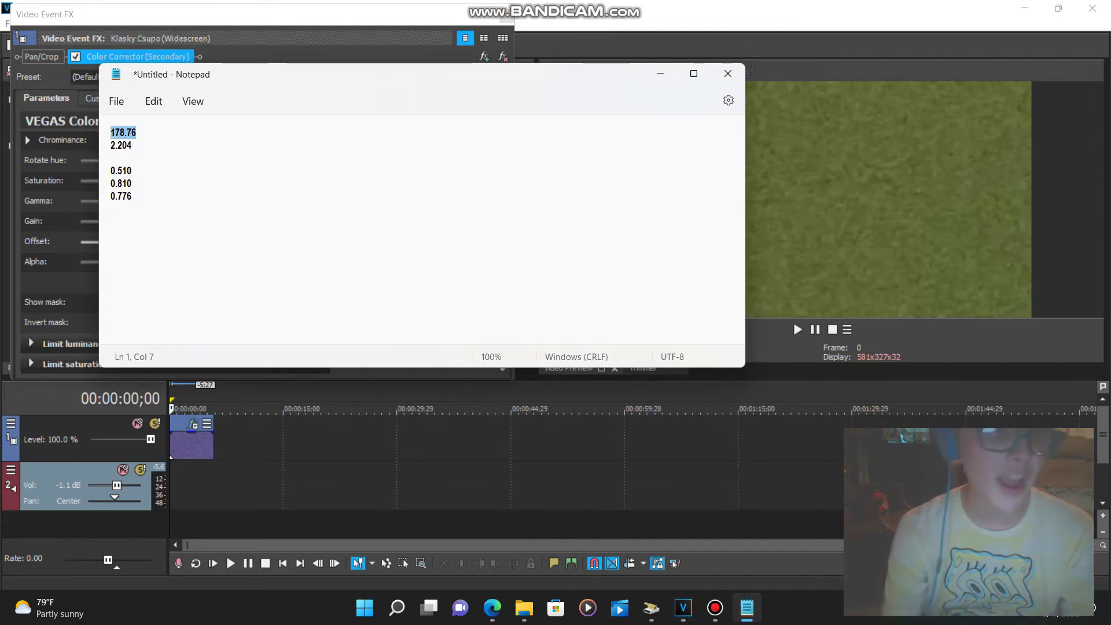
pyautogui.moveTo(132, 145); pyautogui.dragTo(137, 148)
pyautogui.doubleClick(128, 145)
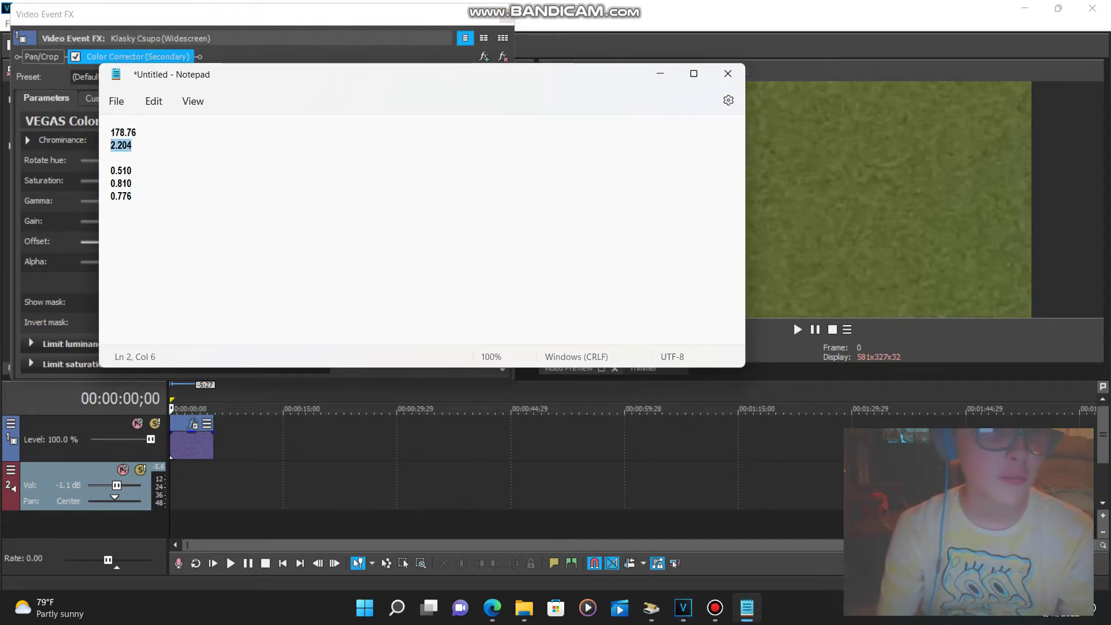
pyautogui.rightClick(118, 146)
pyautogui.click(152, 219)
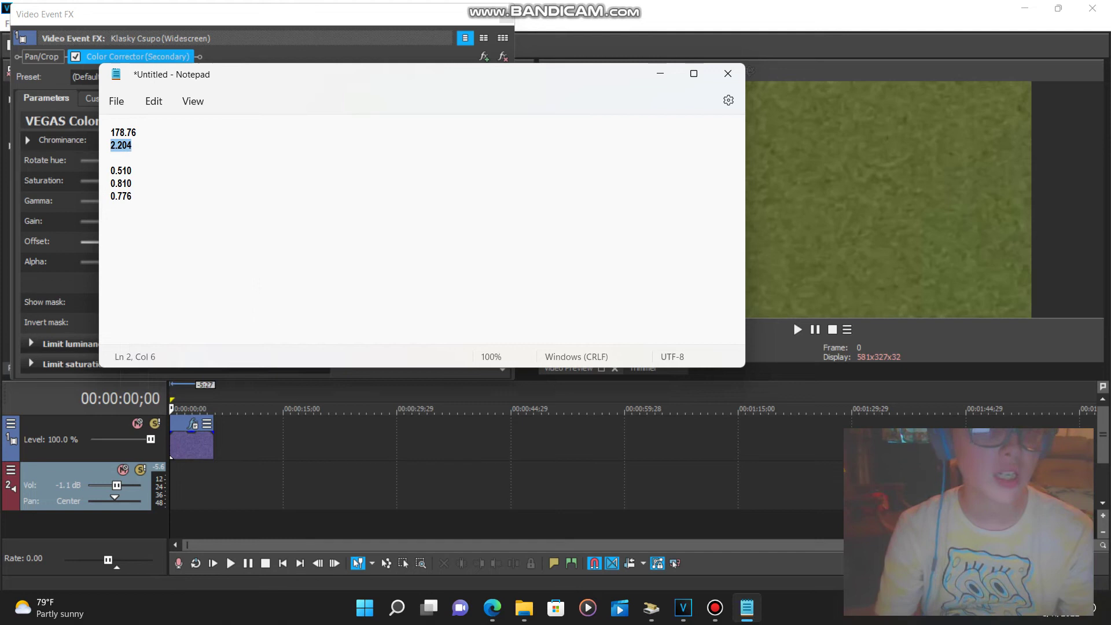
pyautogui.hotkey('alt', 'Tab')
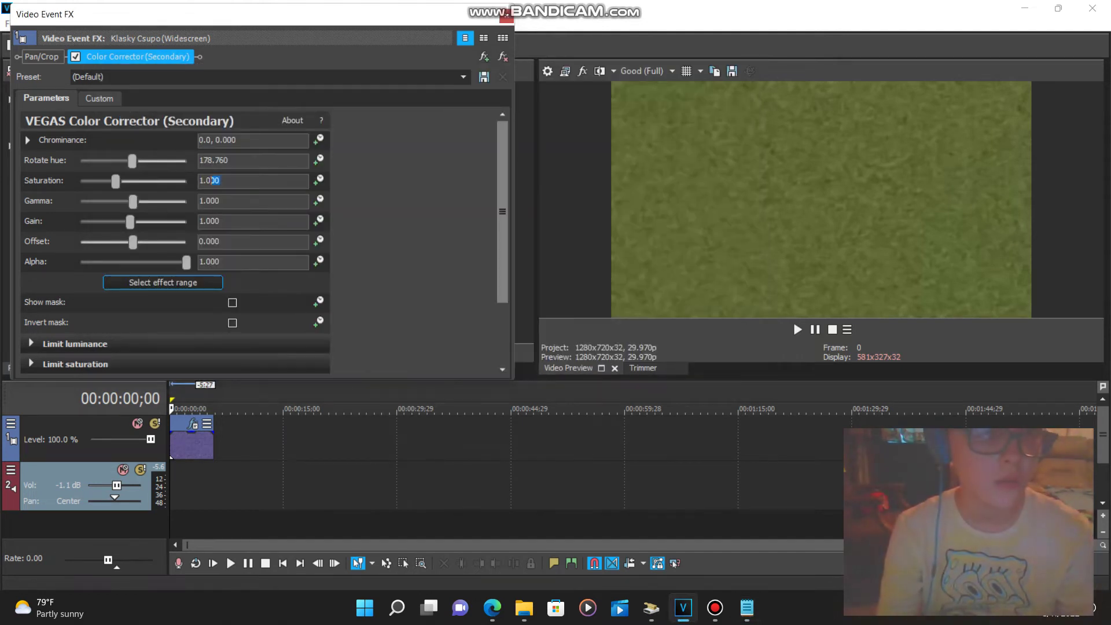
pyautogui.rightClick(218, 179)
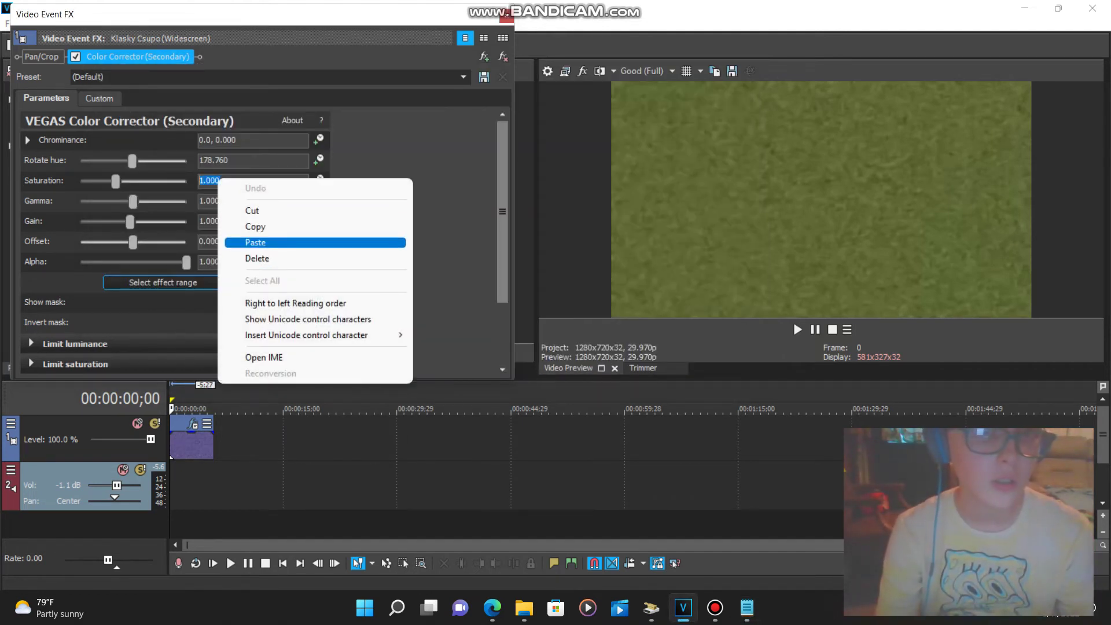
pyautogui.click(255, 242)
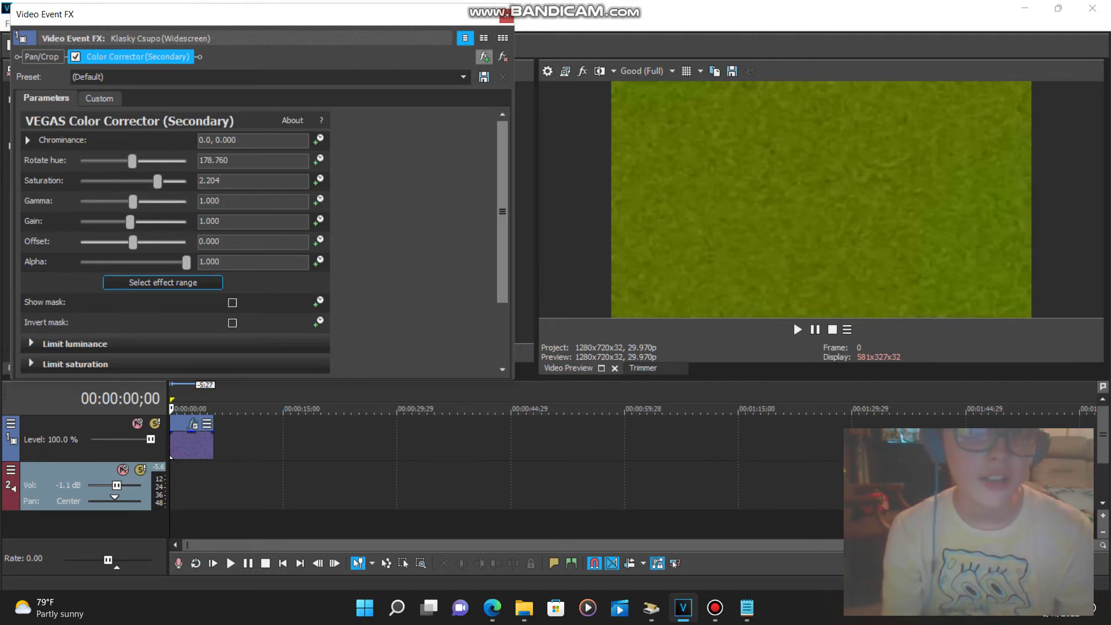
# Add the VEGAS Brightness and Contrast effect to the clip's chain following the secondary color corrector.
pyautogui.click(484, 57)
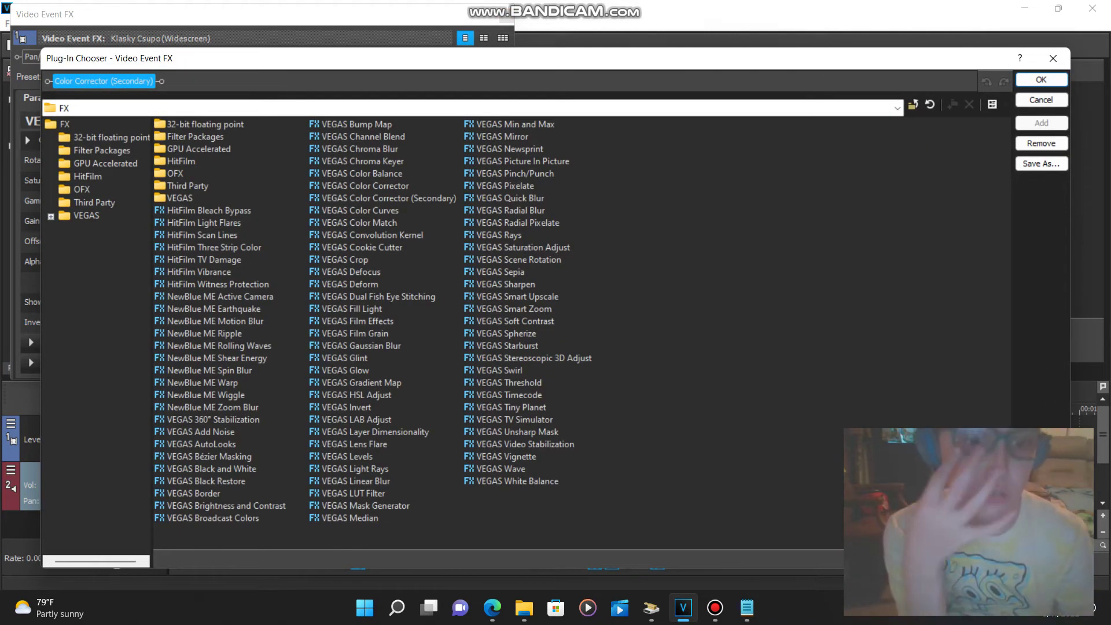
pyautogui.doubleClick(226, 506)
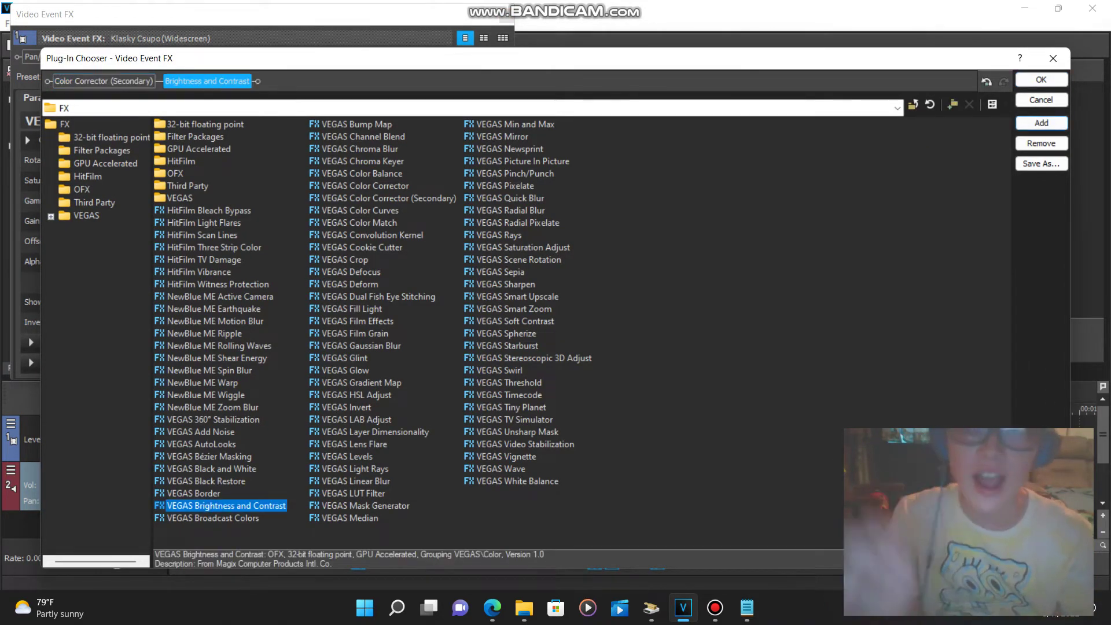
pyautogui.press('Return')
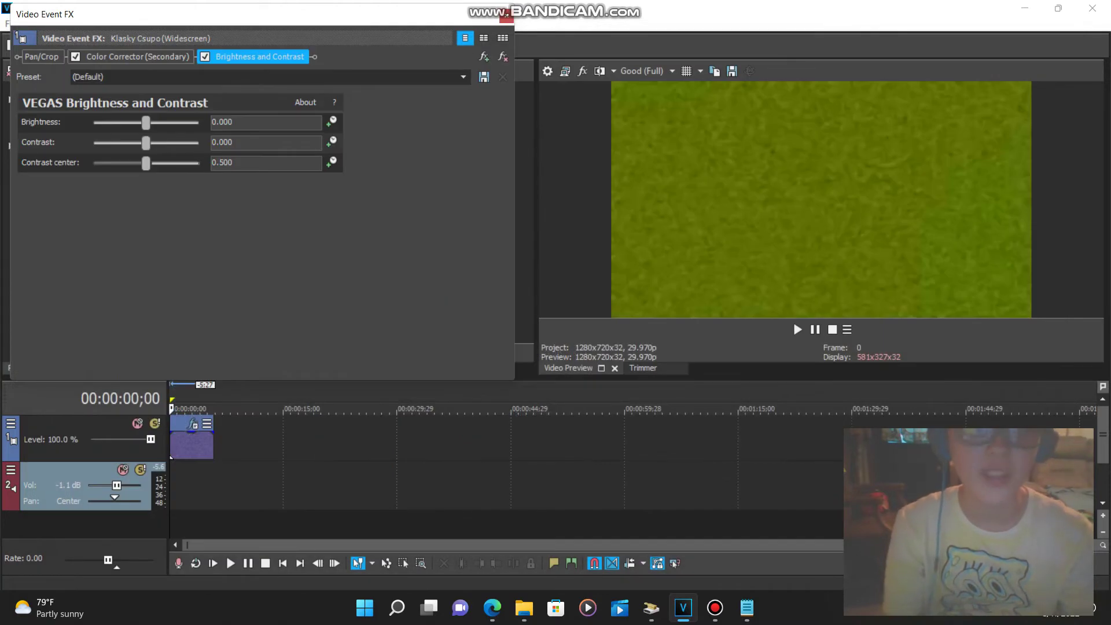
# Copy 0.510 from the Notepad notes and set it as the Brightness and Contrast effect's Brightness value.
pyautogui.click(746, 608)
pyautogui.doubleClick(120, 171)
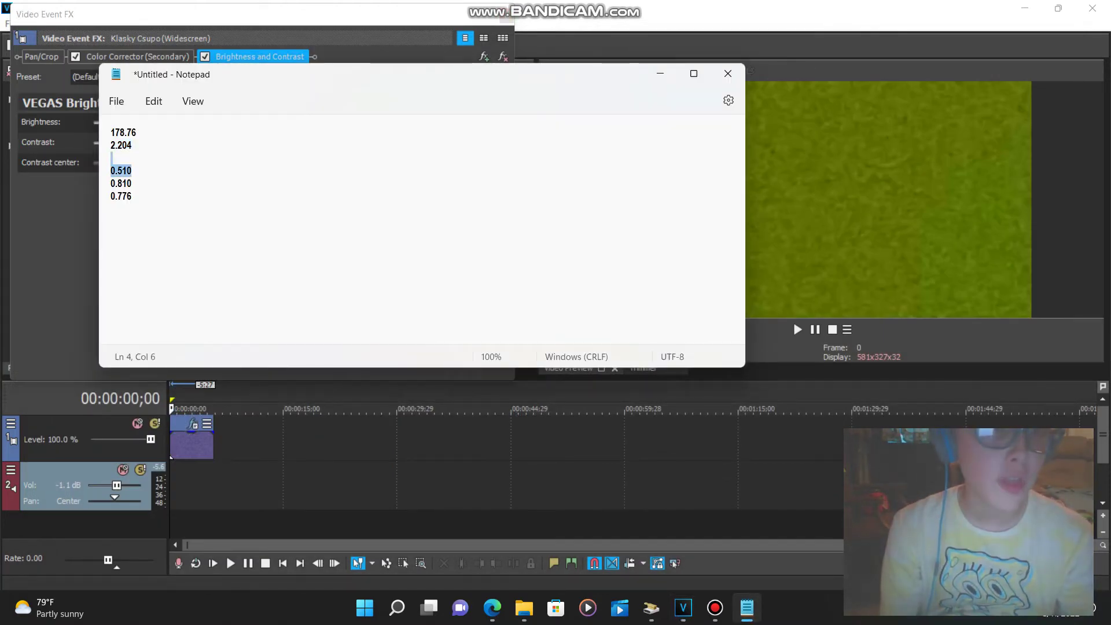
pyautogui.rightClick(121, 171)
pyautogui.click(165, 241)
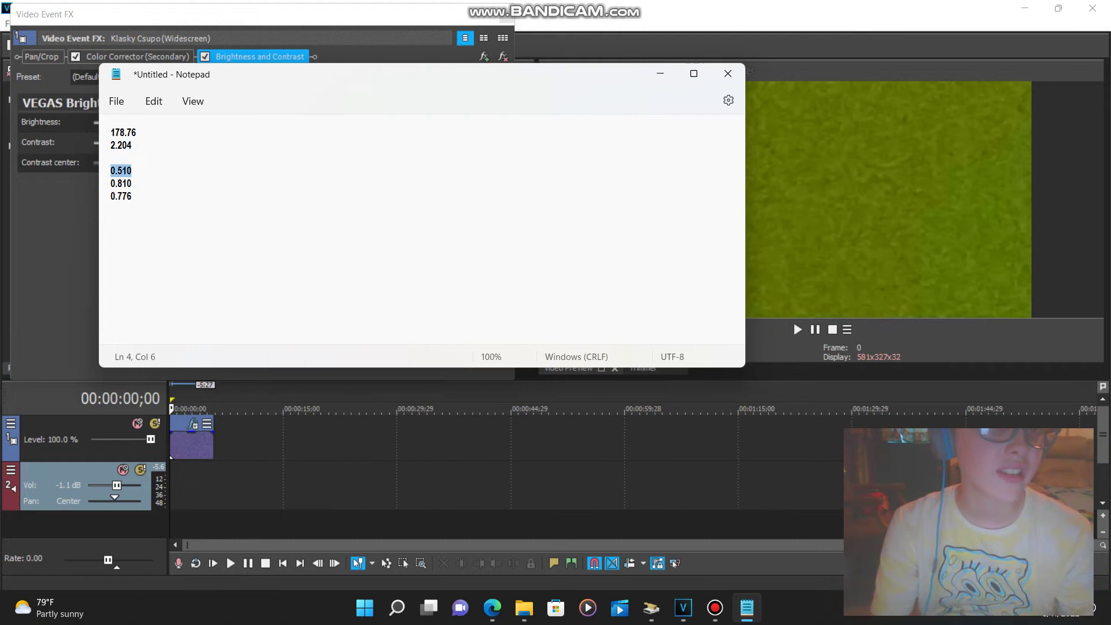
pyautogui.hotkey('alt', 'Tab')
pyautogui.doubleClick(222, 121)
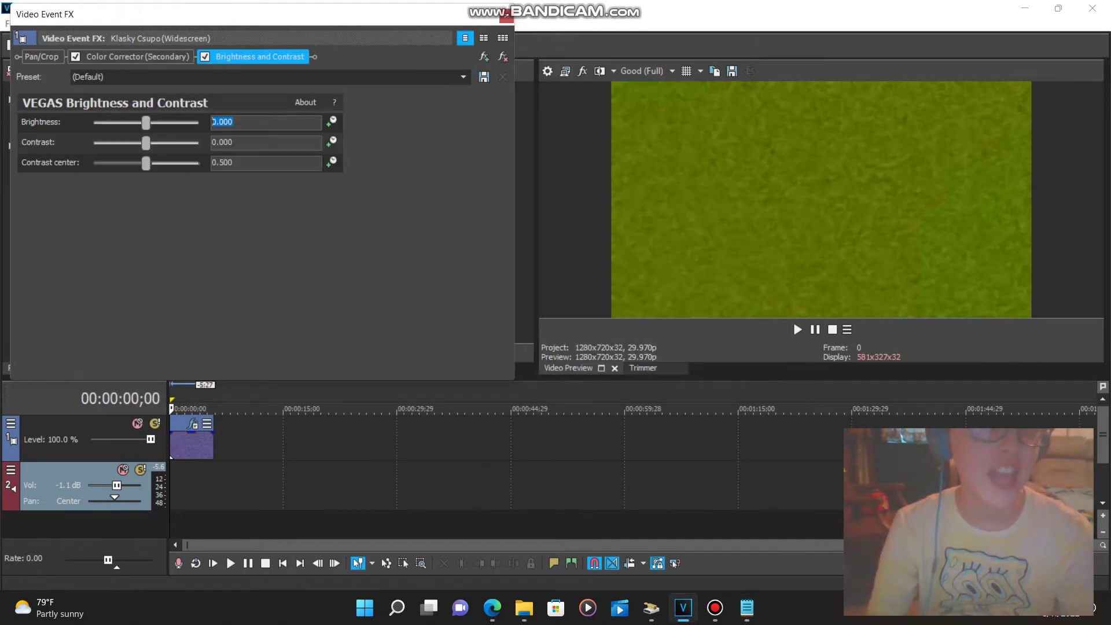
pyautogui.rightClick(226, 122)
pyautogui.click(249, 185)
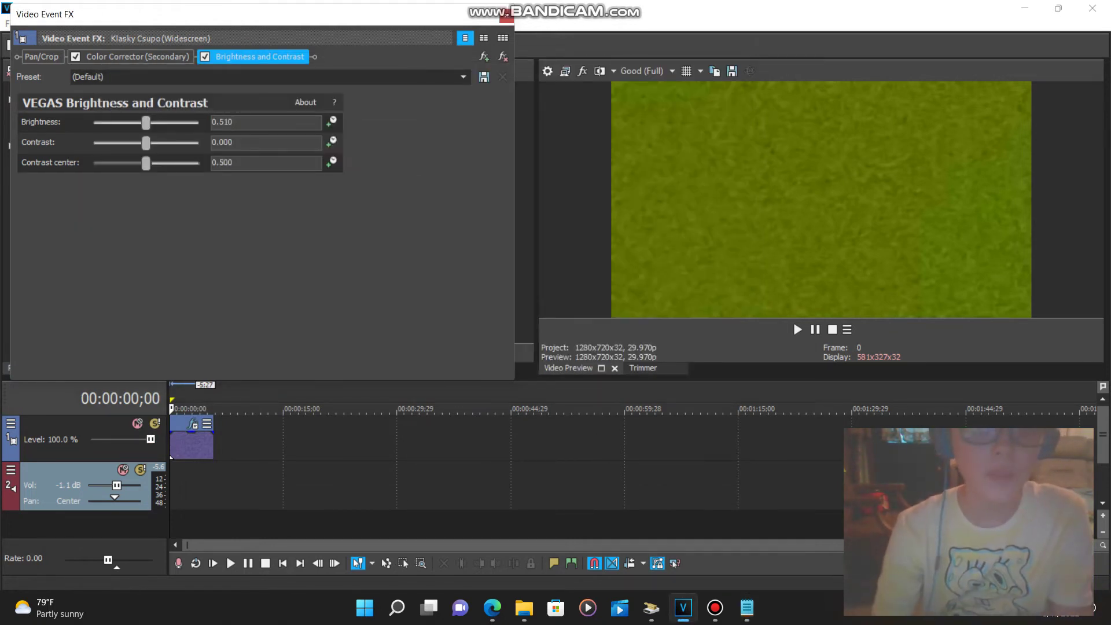
# Copy 0.810 from the Notepad notes and set it as the Brightness and Contrast effect's Contrast value.
pyautogui.click(747, 608)
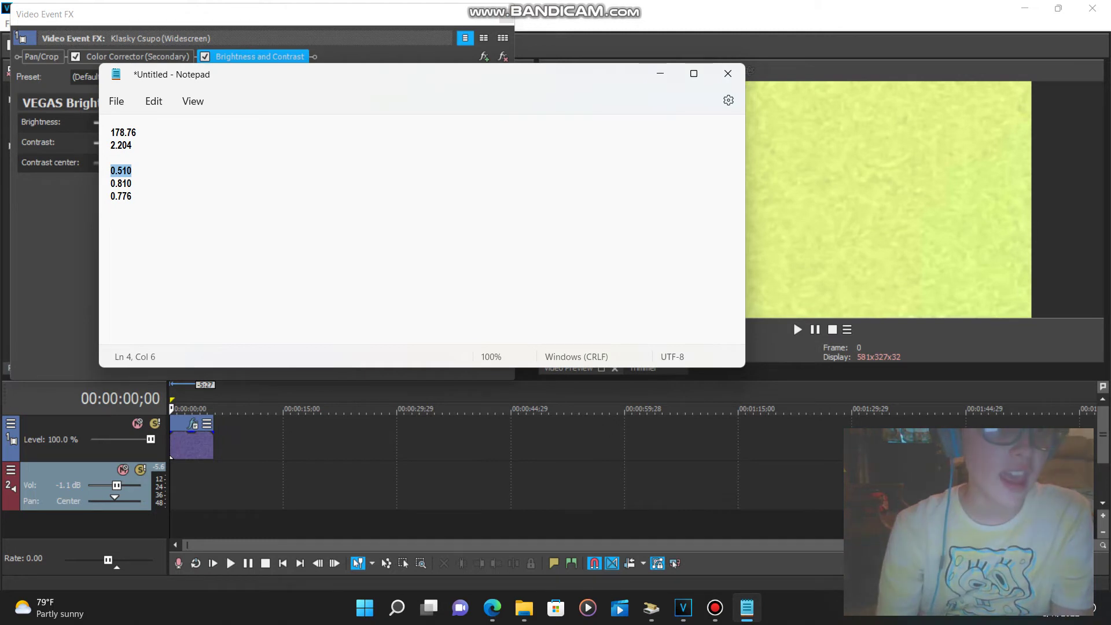
pyautogui.doubleClick(121, 183)
pyautogui.rightClick(125, 183)
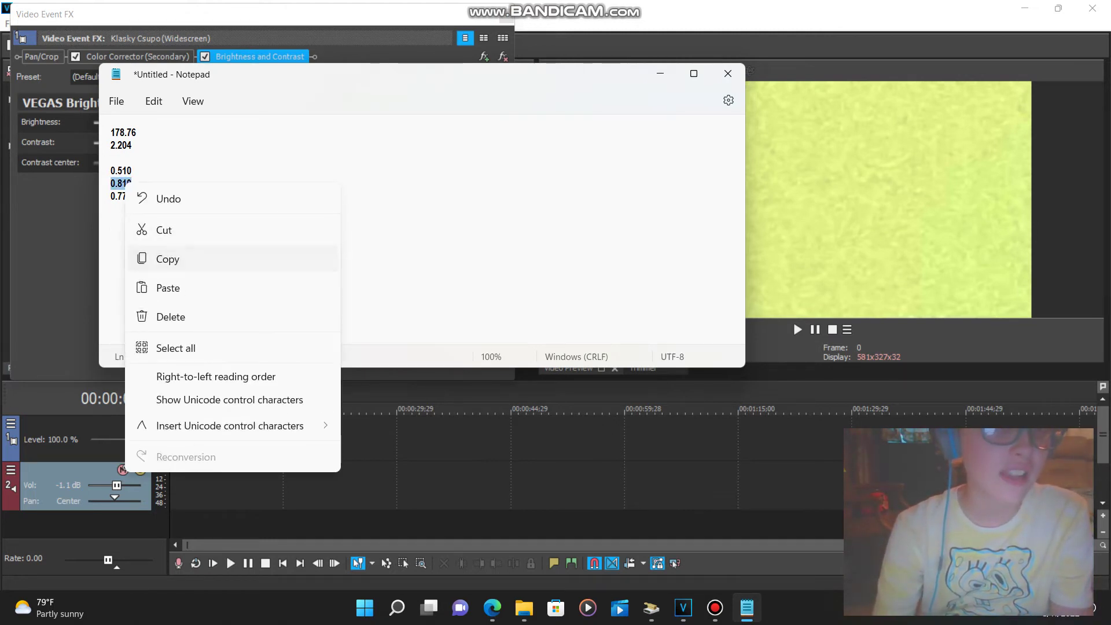
pyautogui.click(167, 258)
pyautogui.hotkey('alt', 'Tab')
pyautogui.doubleClick(223, 142)
pyautogui.rightClick(237, 144)
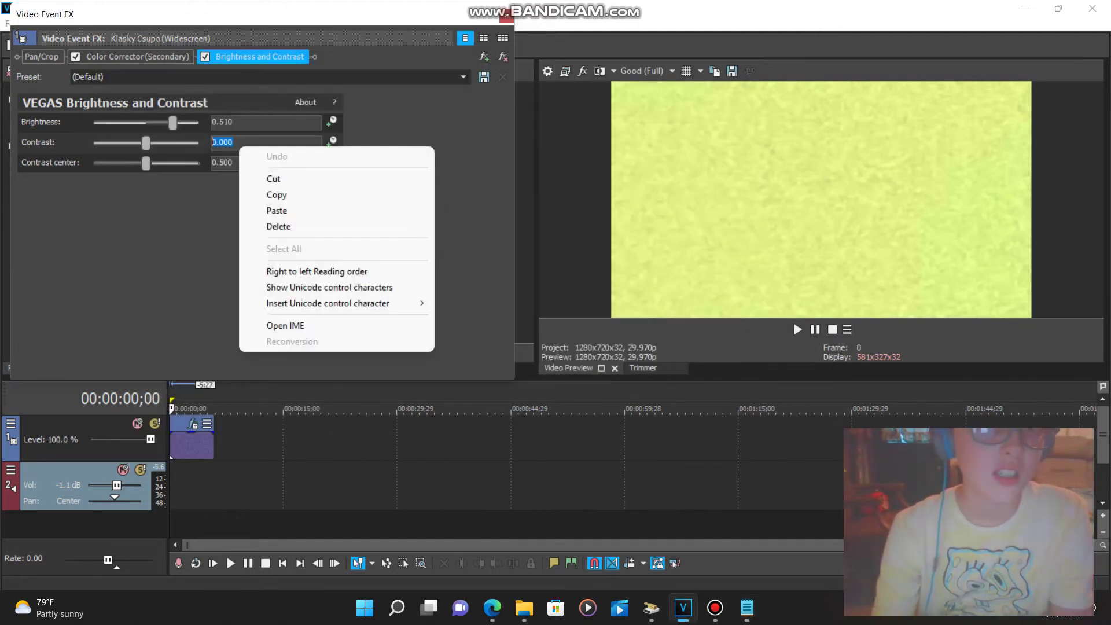
pyautogui.click(258, 211)
# Copy 0.776 from the Notepad notes and set it as the Brightness and Contrast effect's Contrast center value.
pyautogui.click(747, 607)
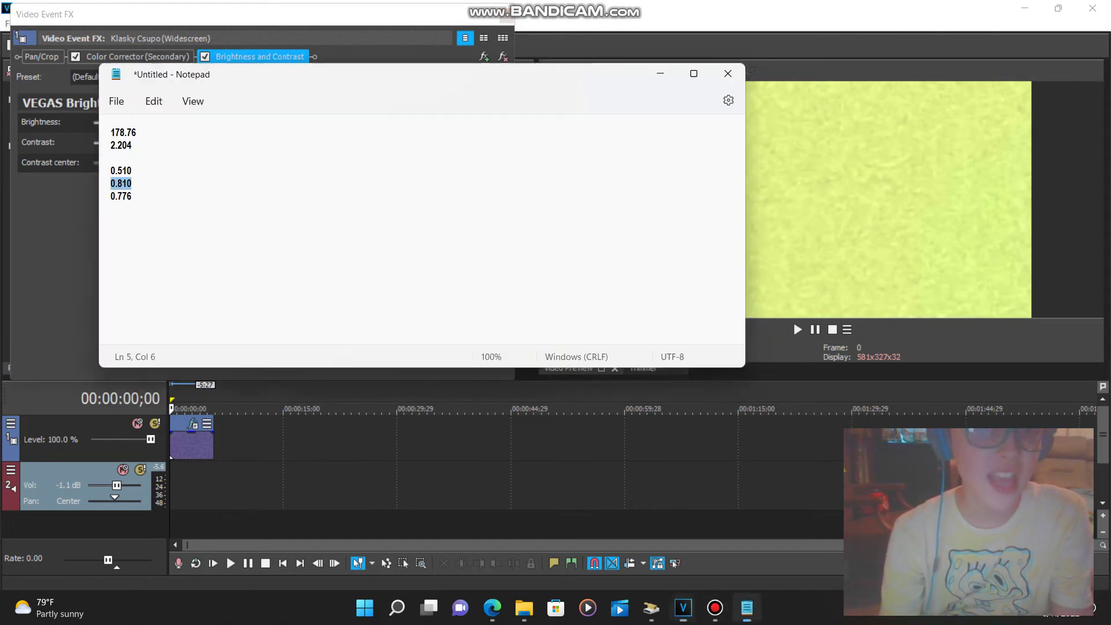
pyautogui.moveTo(132, 196); pyautogui.dragTo(115, 196)
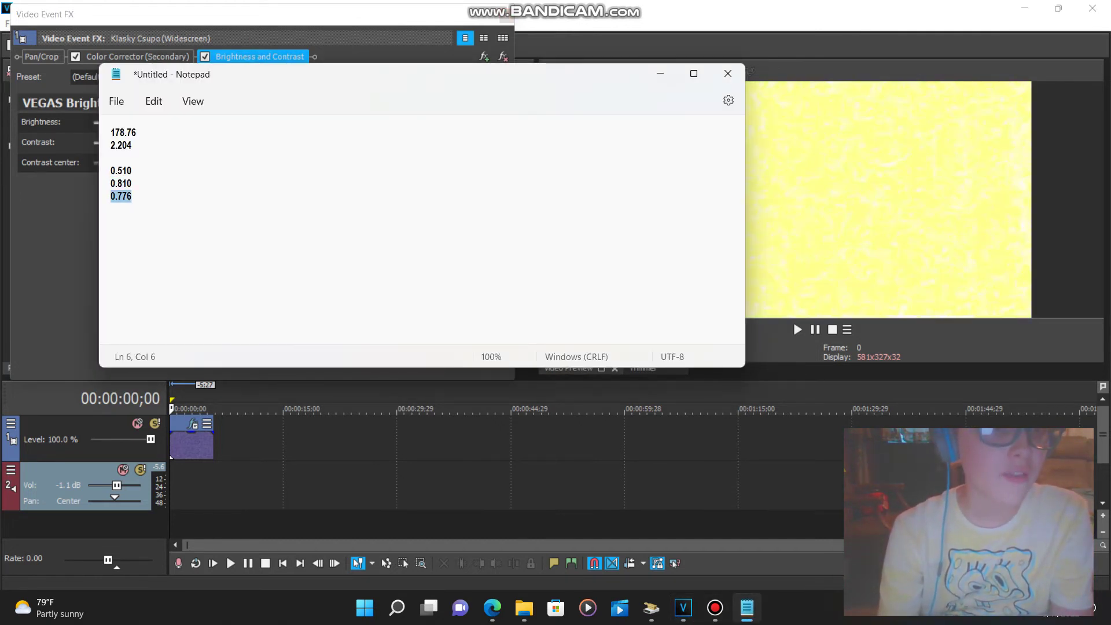
pyautogui.rightClick(115, 197)
pyautogui.click(168, 276)
pyautogui.click(683, 607)
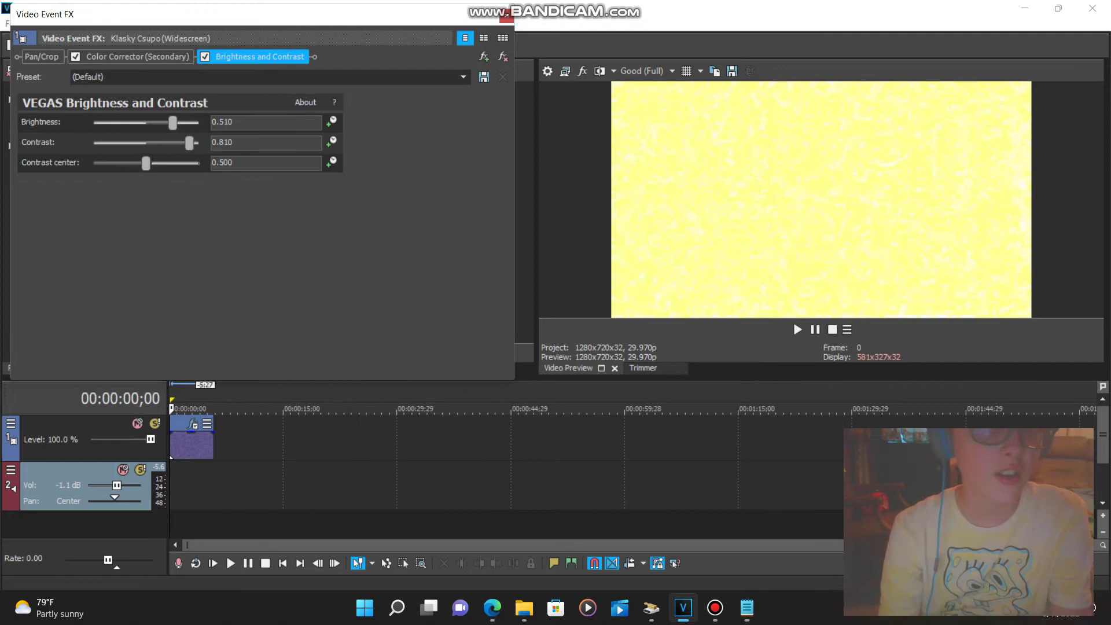
pyautogui.rightClick(244, 164)
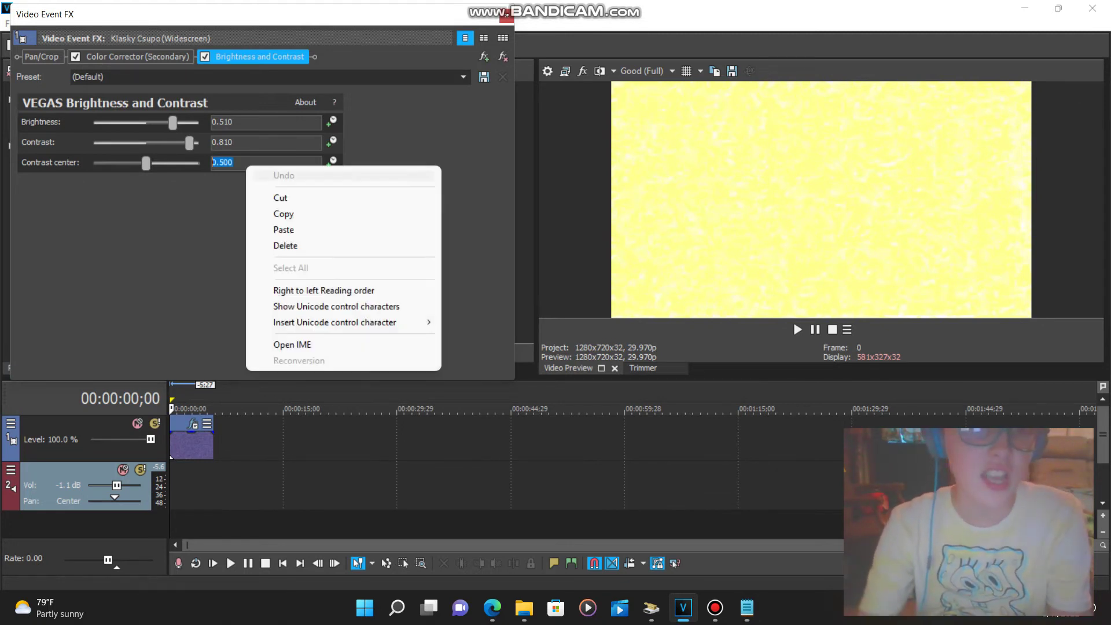
pyautogui.click(255, 228)
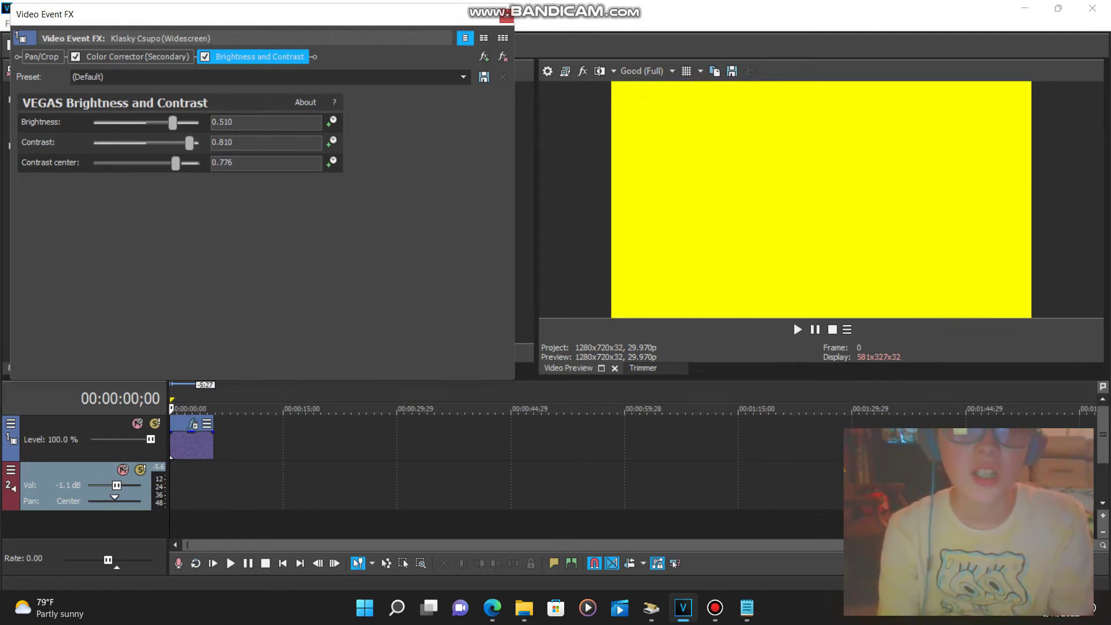
# Preview the clip with its effects at a few early frames and return the playhead to the project start.
pyautogui.click(178, 409)
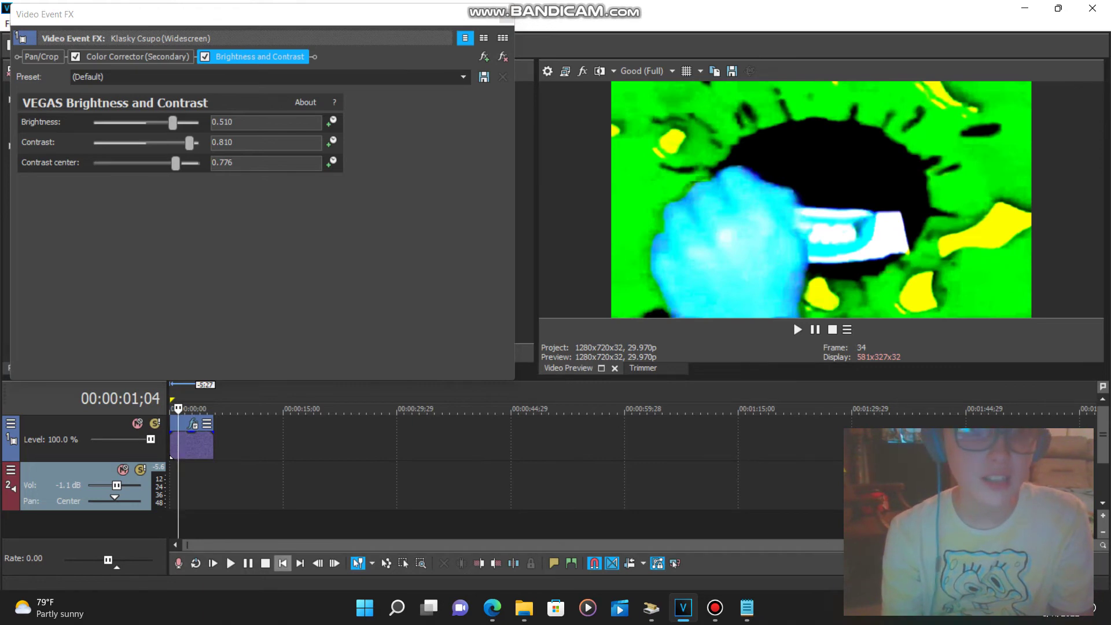
pyautogui.click(282, 564)
pyautogui.click(248, 563)
pyautogui.click(247, 563)
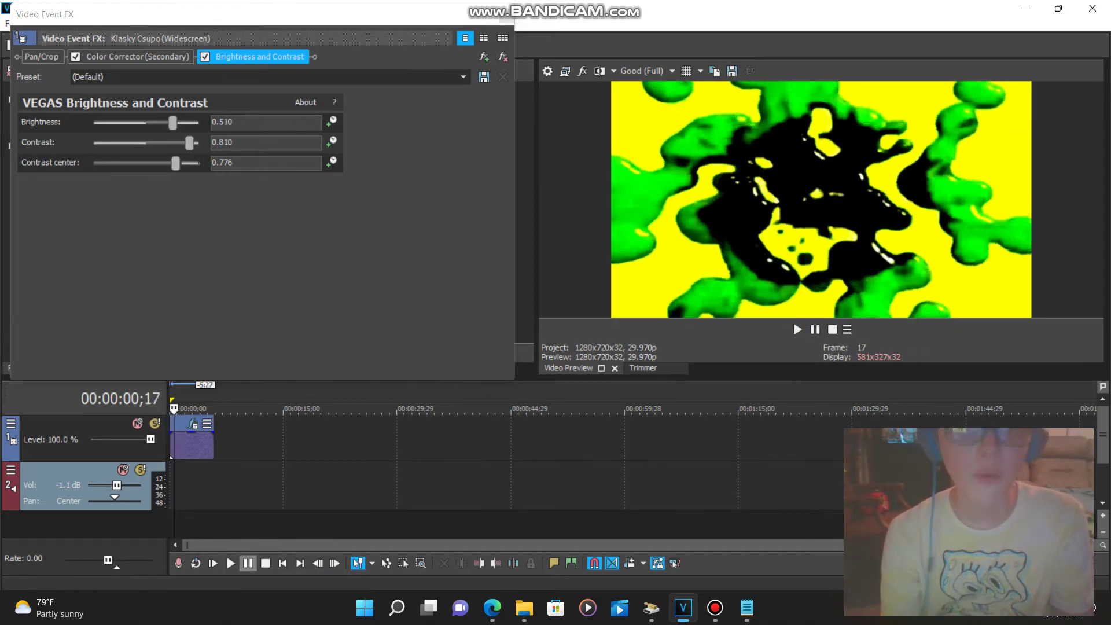
pyautogui.click(283, 563)
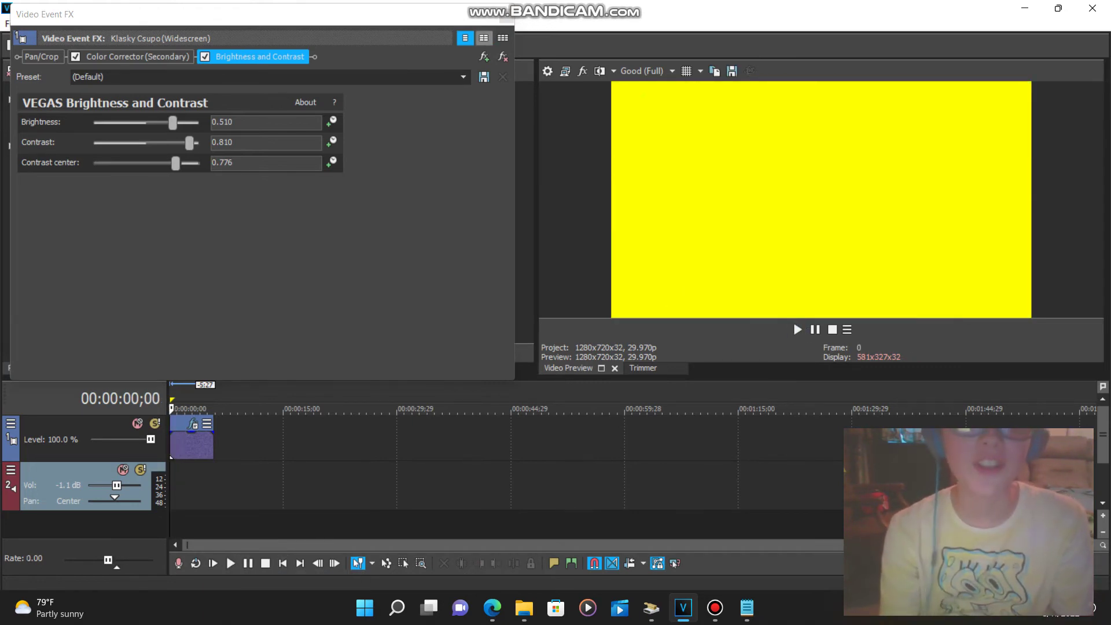
# Close the Video Event FX window, place "not sure what i did to klasky csupo.mp3" at the audio track's start, and play the project.
pyautogui.click(507, 16)
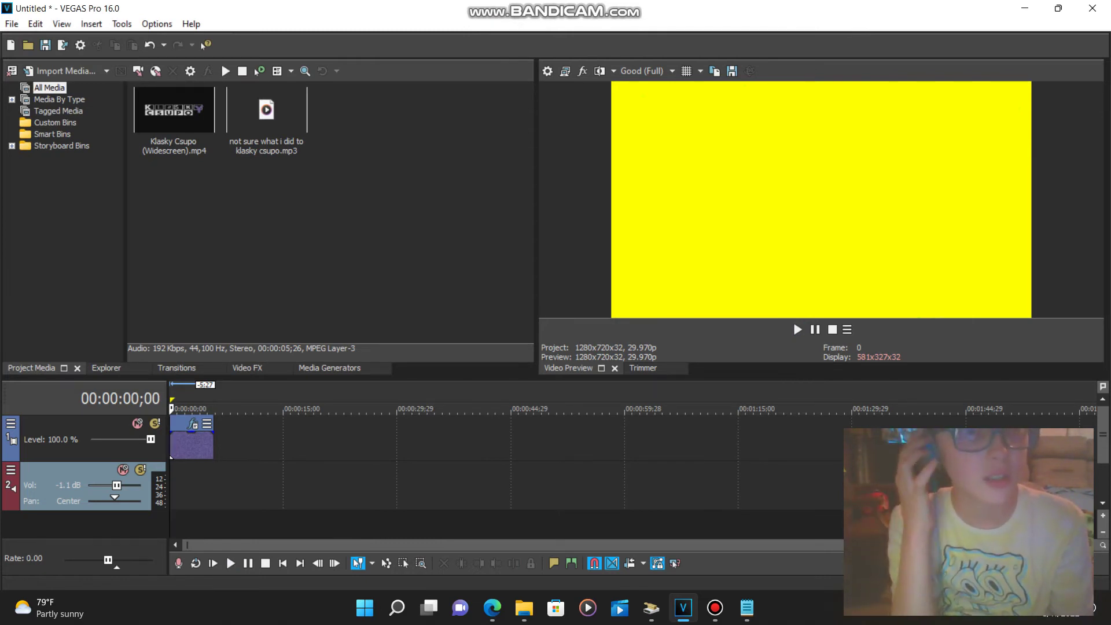
pyautogui.moveTo(266, 116); pyautogui.dragTo(177, 485)
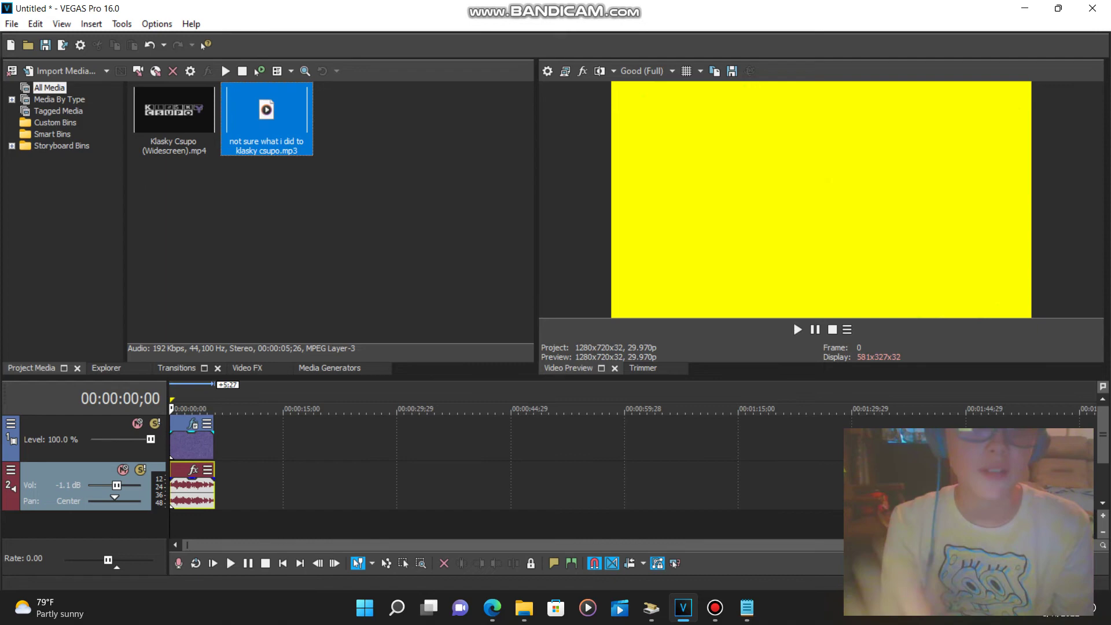
pyautogui.press('space')
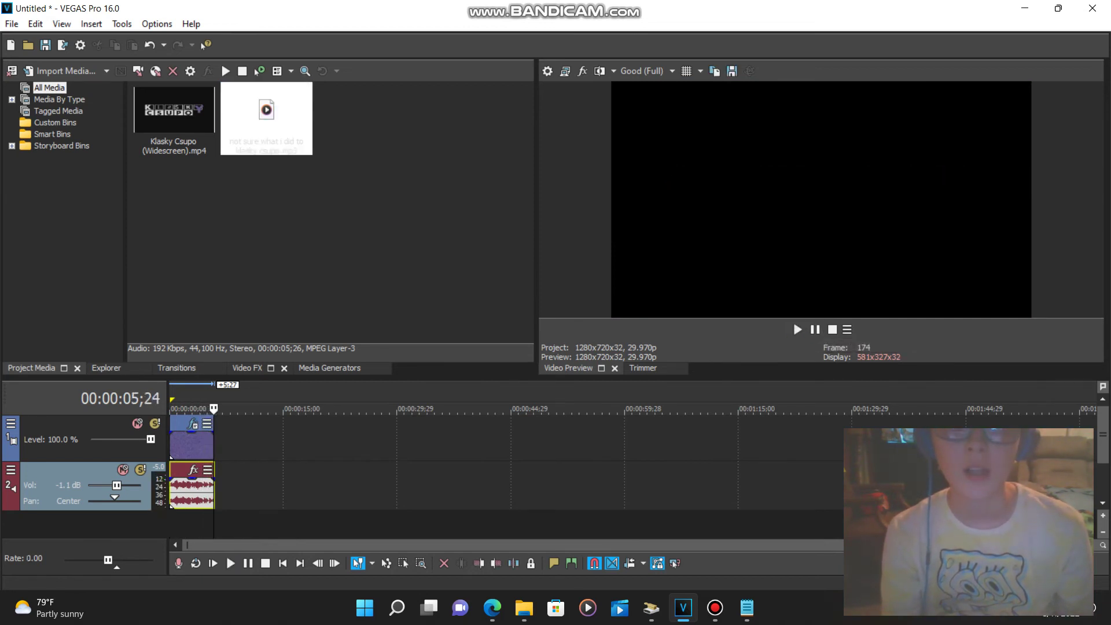
pyautogui.click(716, 608)
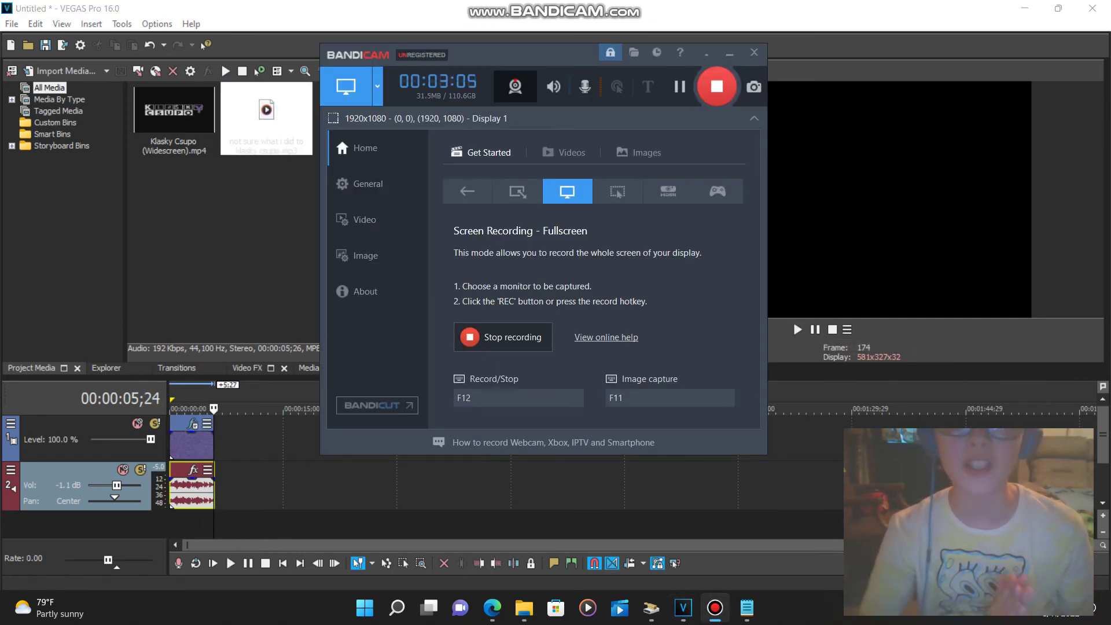